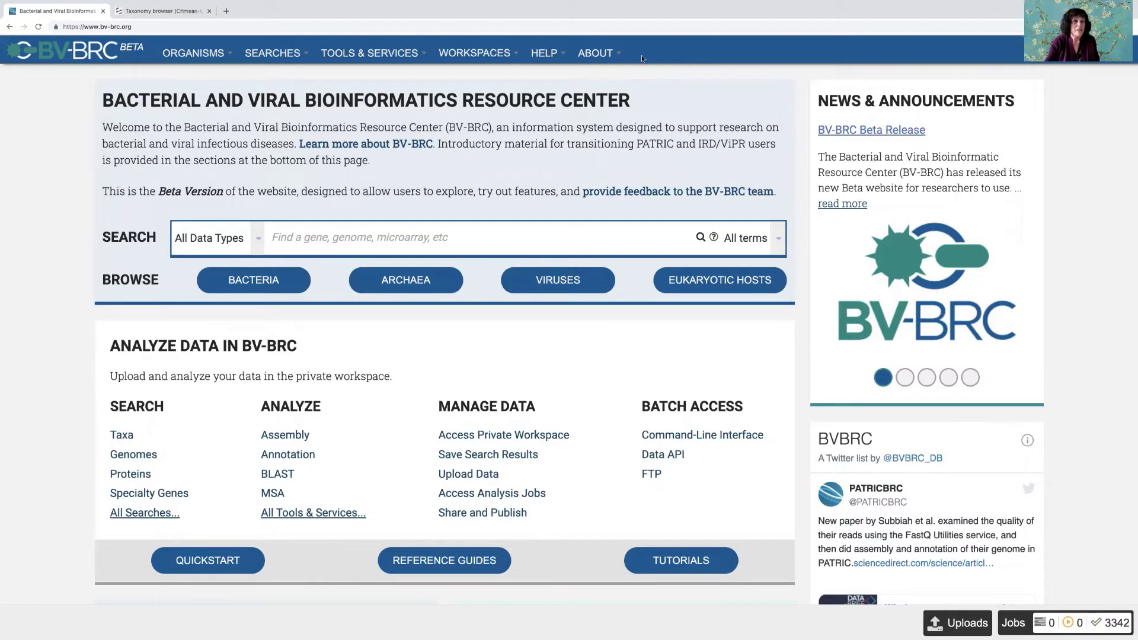
Step: Navigate from the ORGANISMS menu to the Brucella taxon overview
left_click(221, 56)
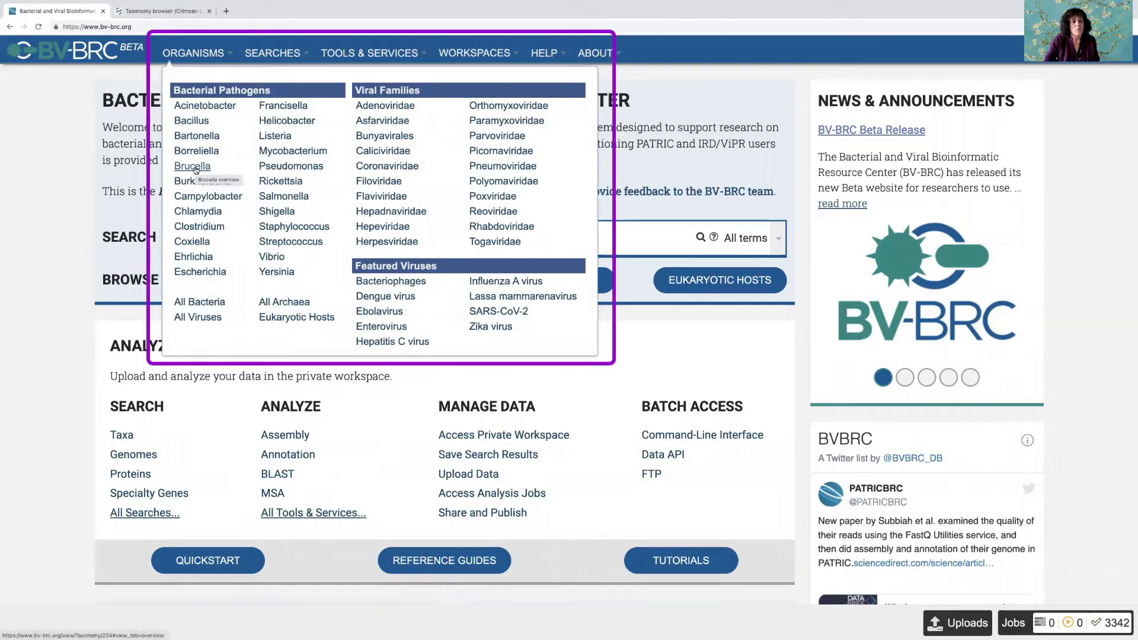
left_click(193, 166)
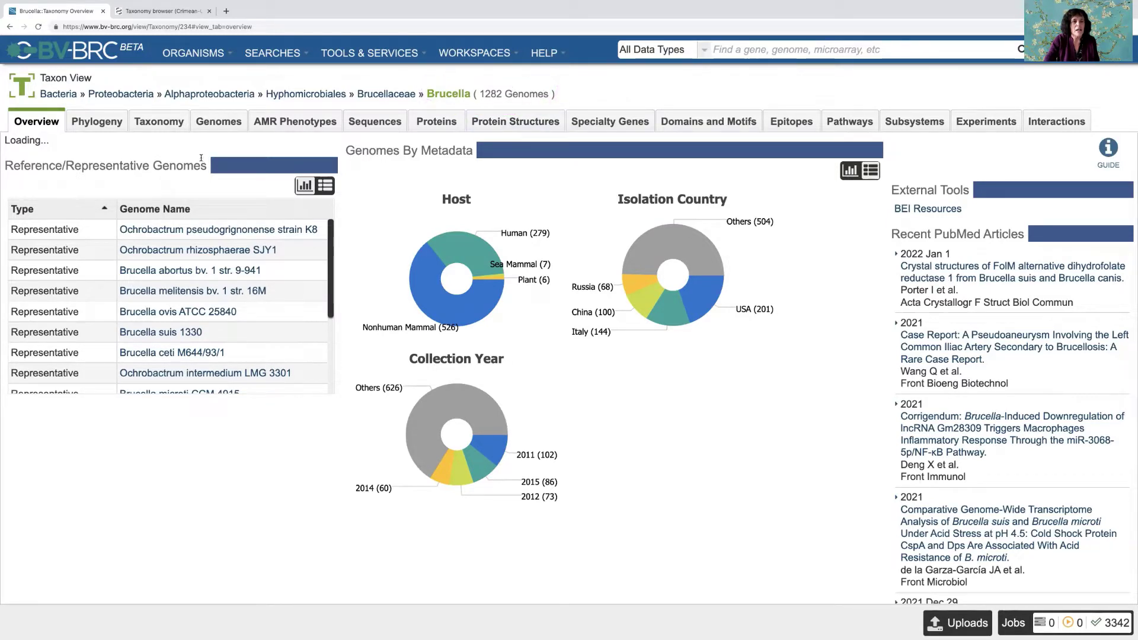
Step: List the Brucella genomes and open the selected Brucella intermedia isolate's genome page
left_click(222, 123)
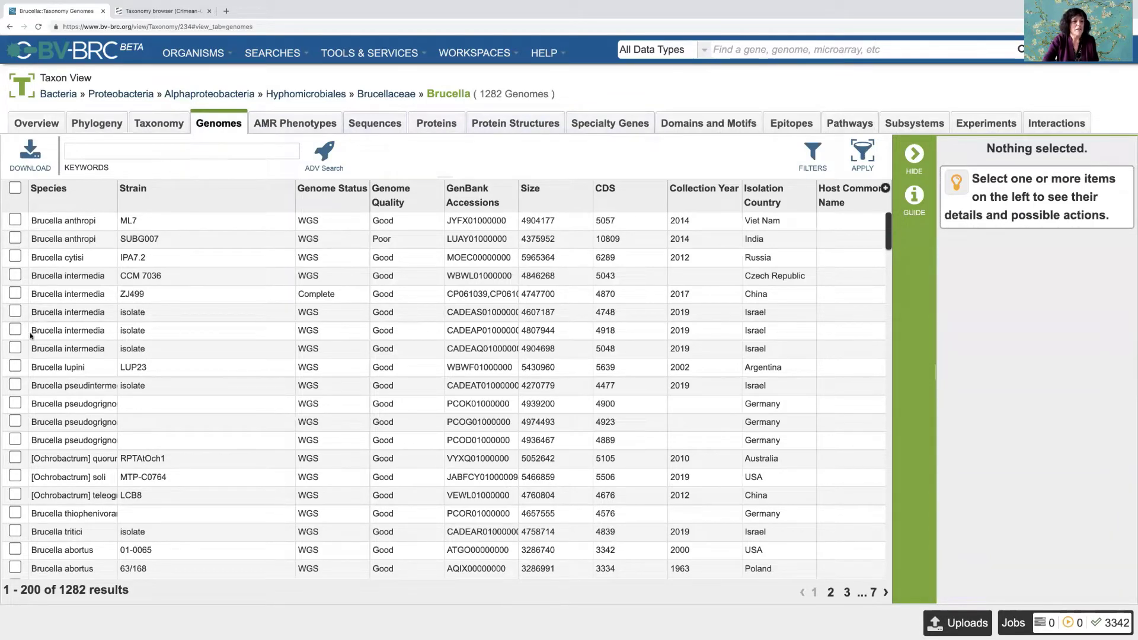
left_click(15, 348)
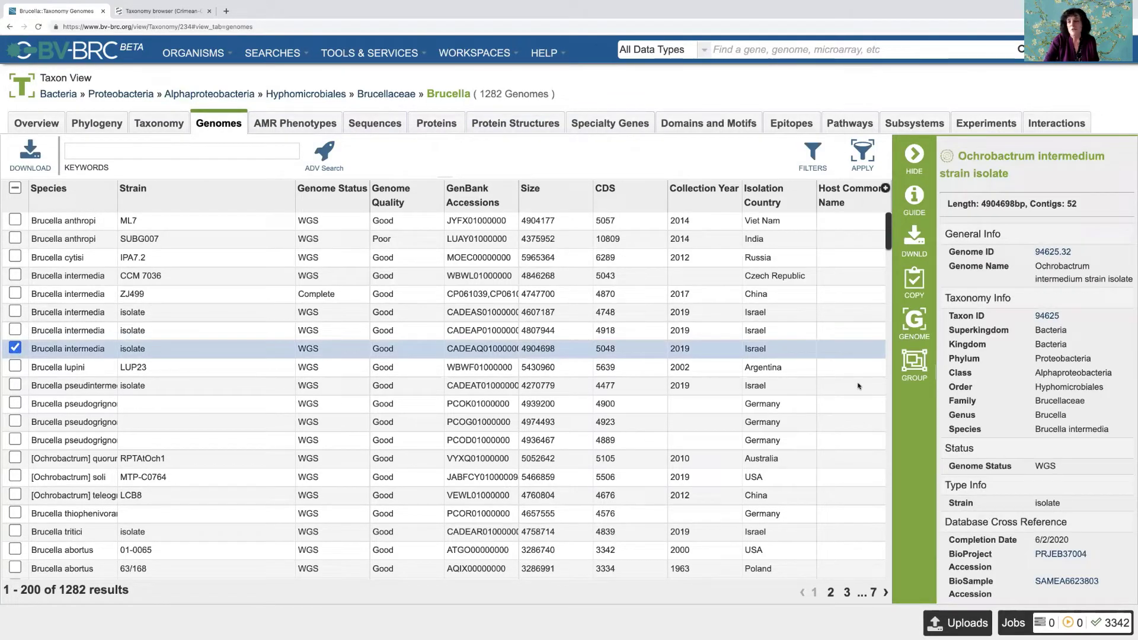
left_click(915, 322)
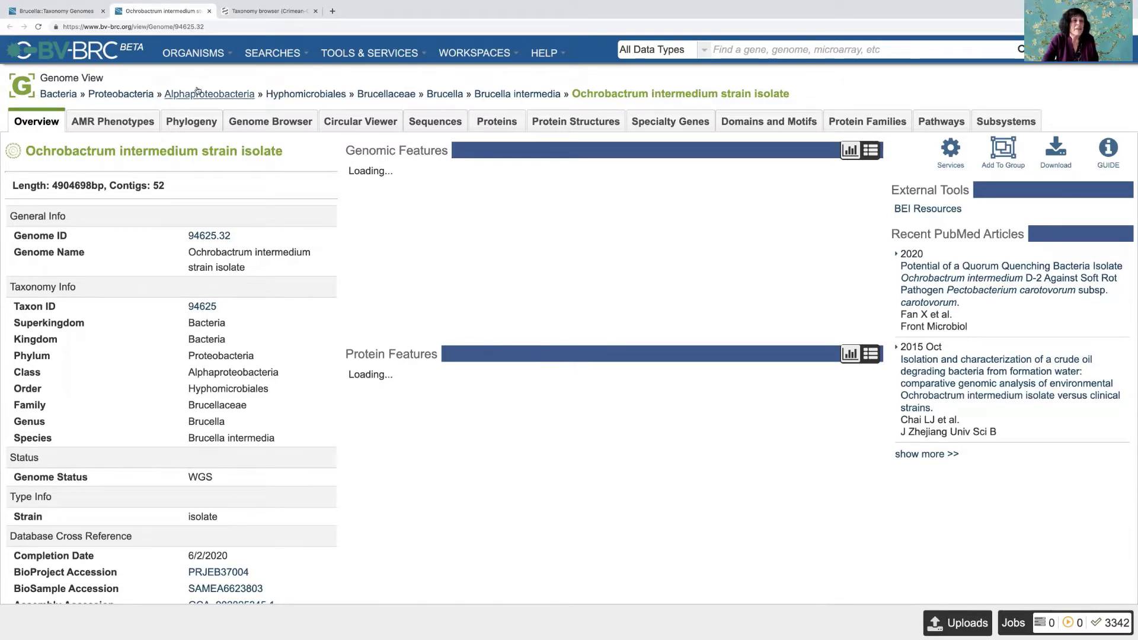
Step: Return home and run a site-wide keyword search for Crimean Congo across all data types
left_click(78, 48)
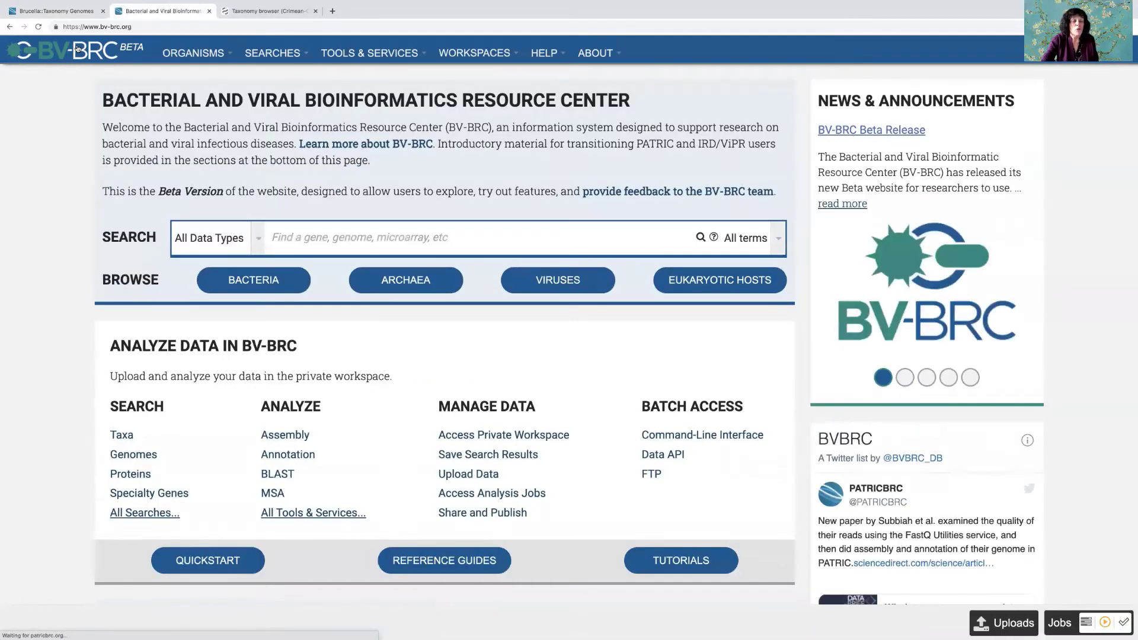
left_click(205, 58)
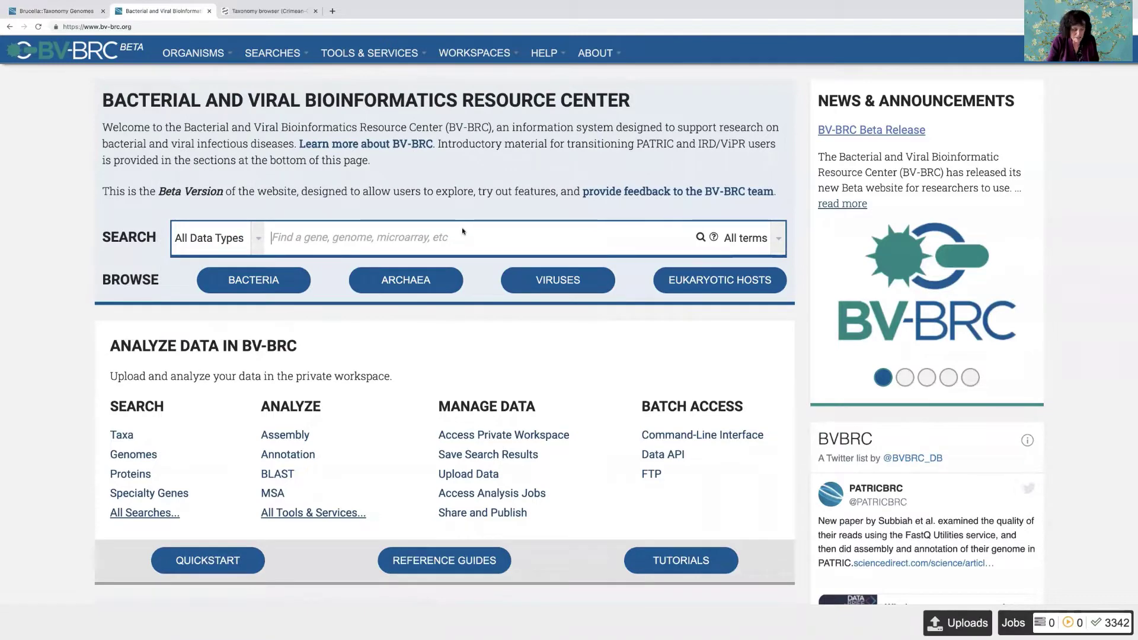
scroll(463, 228, "down", 1)
scroll(377, 157, "up", 1)
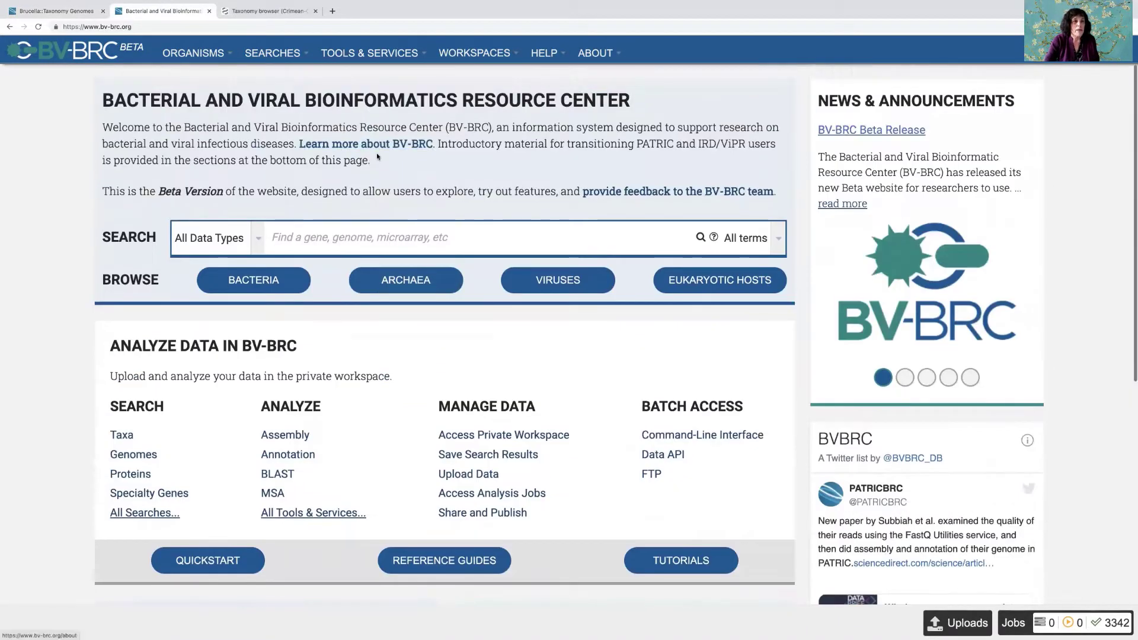
left_click(197, 54)
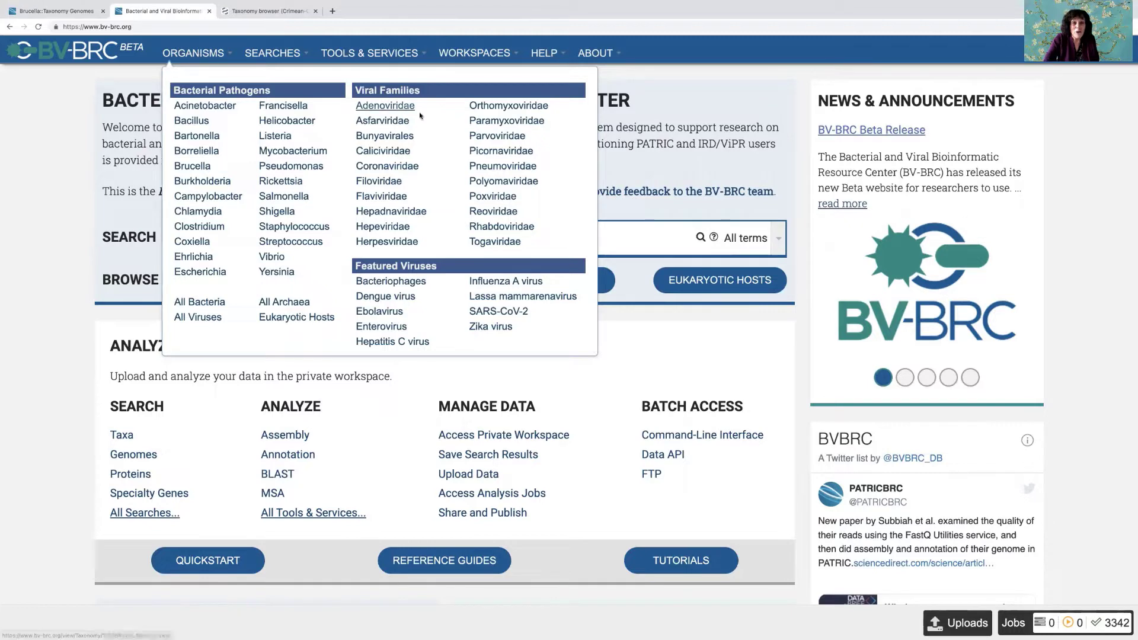
left_click(623, 244)
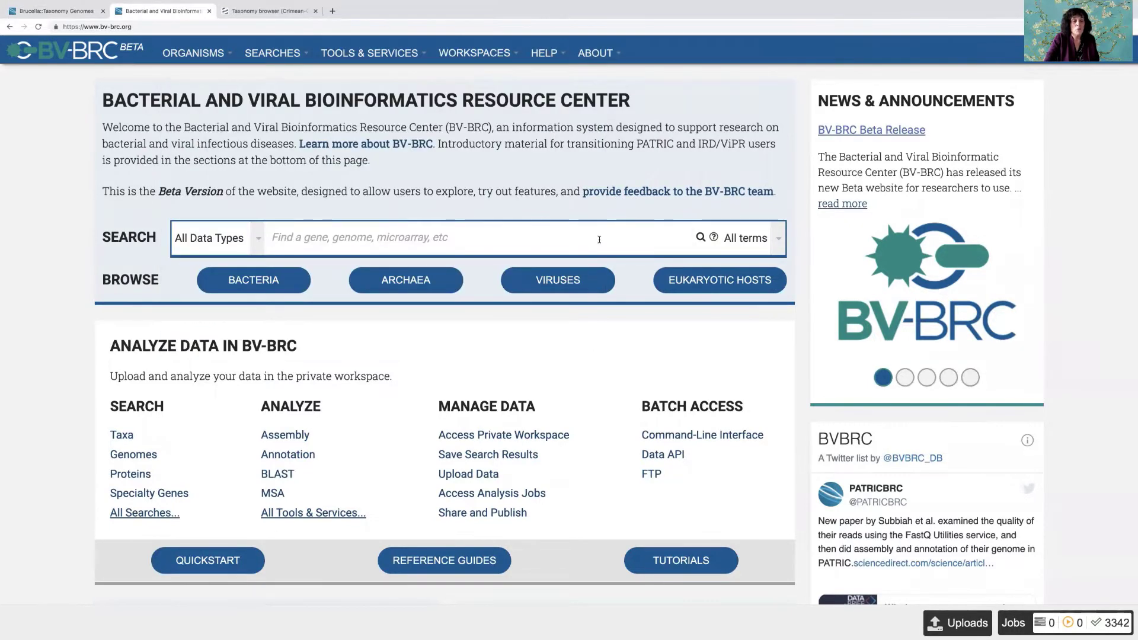
type("C")
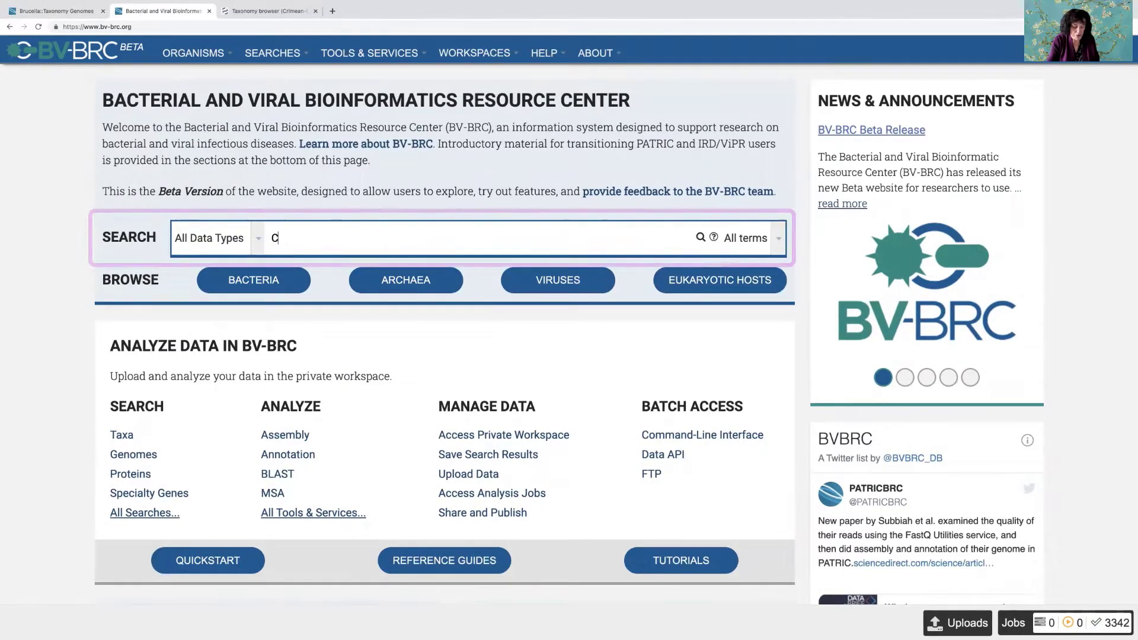
type("rimean")
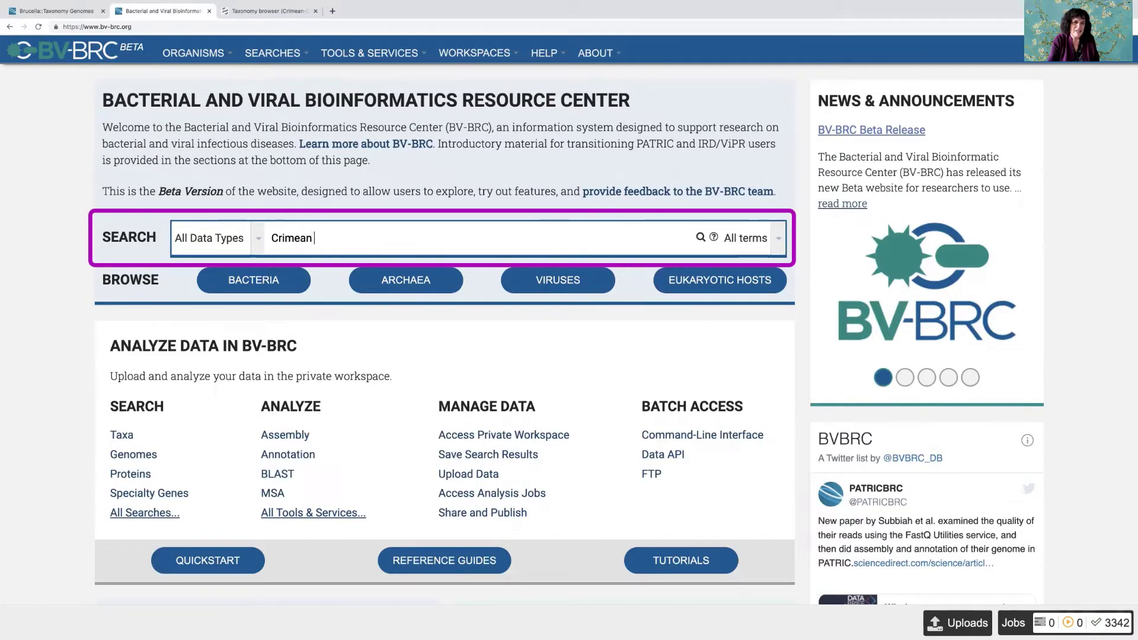
type(" Congo")
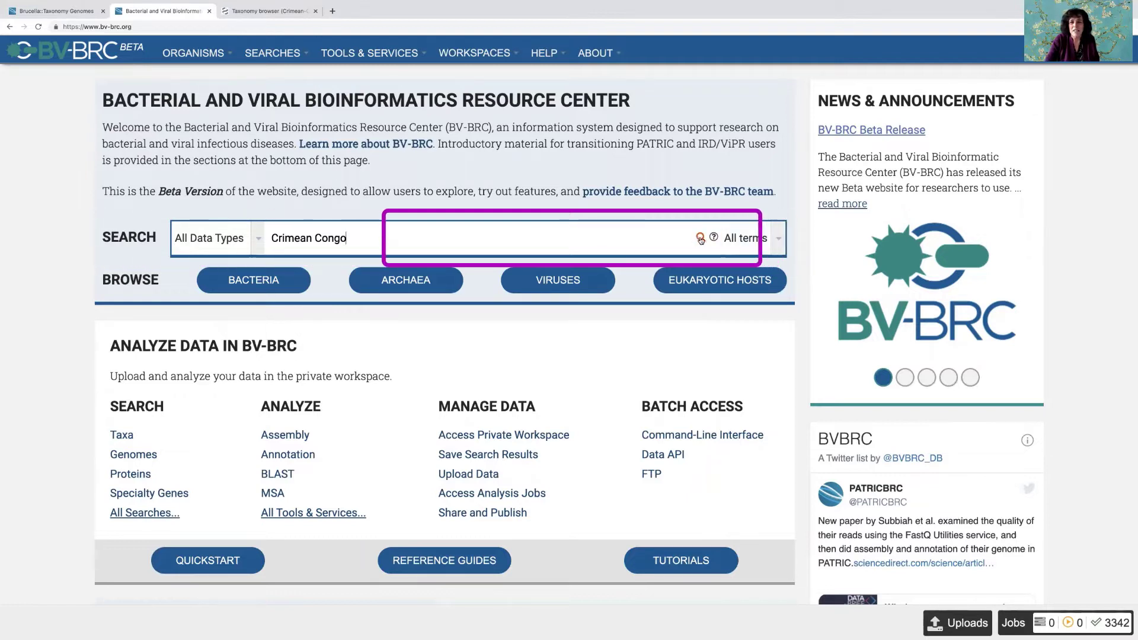
left_click(700, 238)
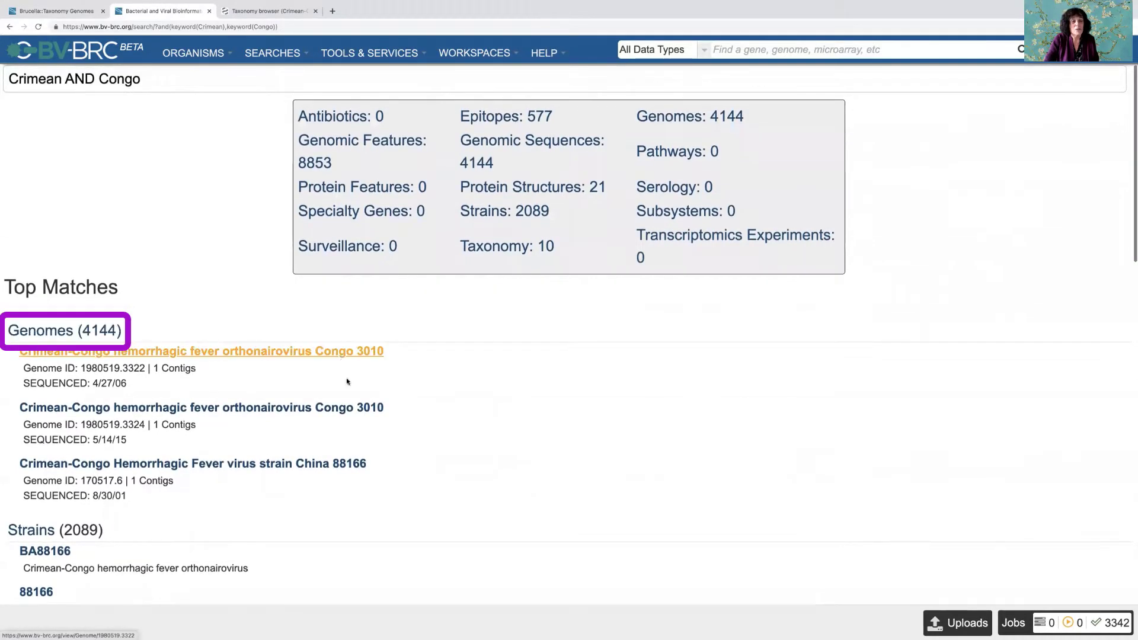
scroll(372, 385, "down", 3)
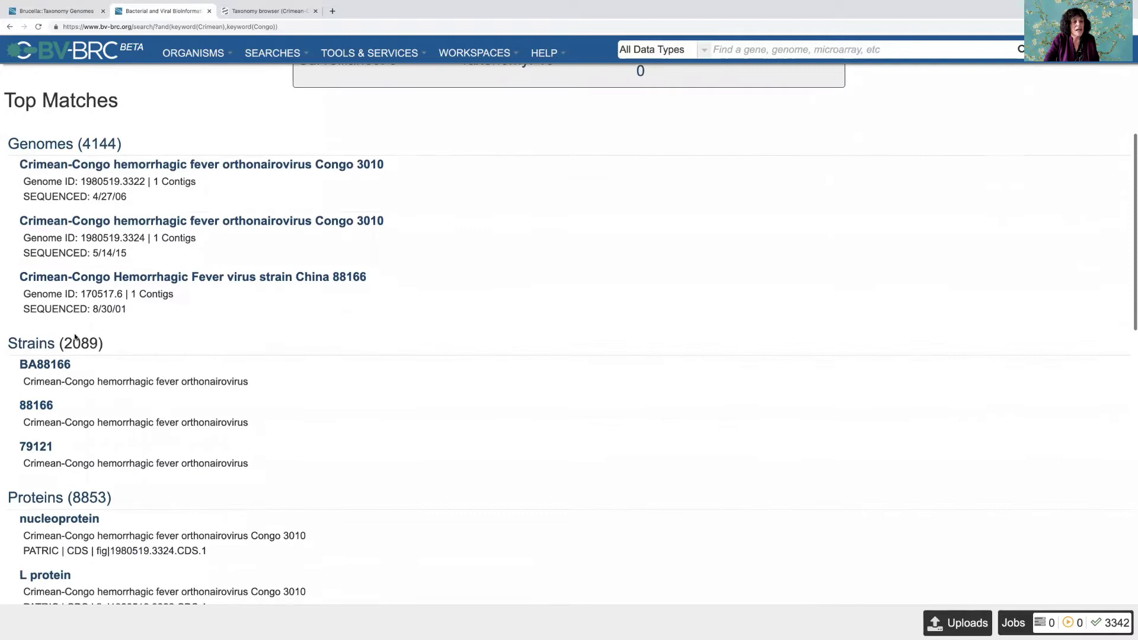
scroll(300, 345, "down", 4)
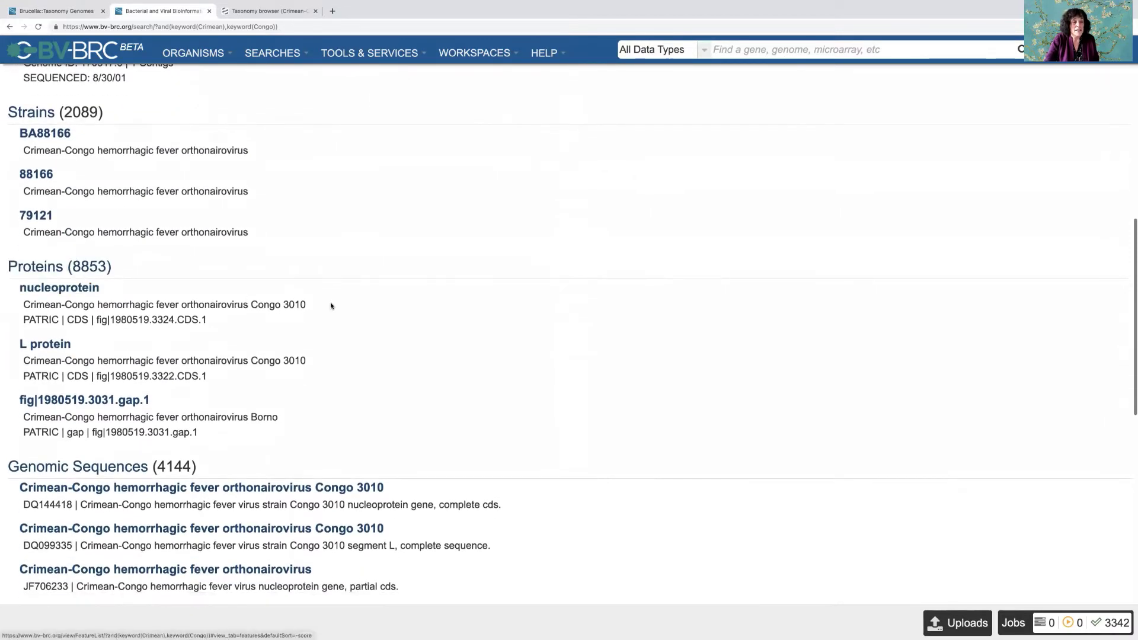
scroll(330, 306, "down", 2)
scroll(331, 305, "down", 1)
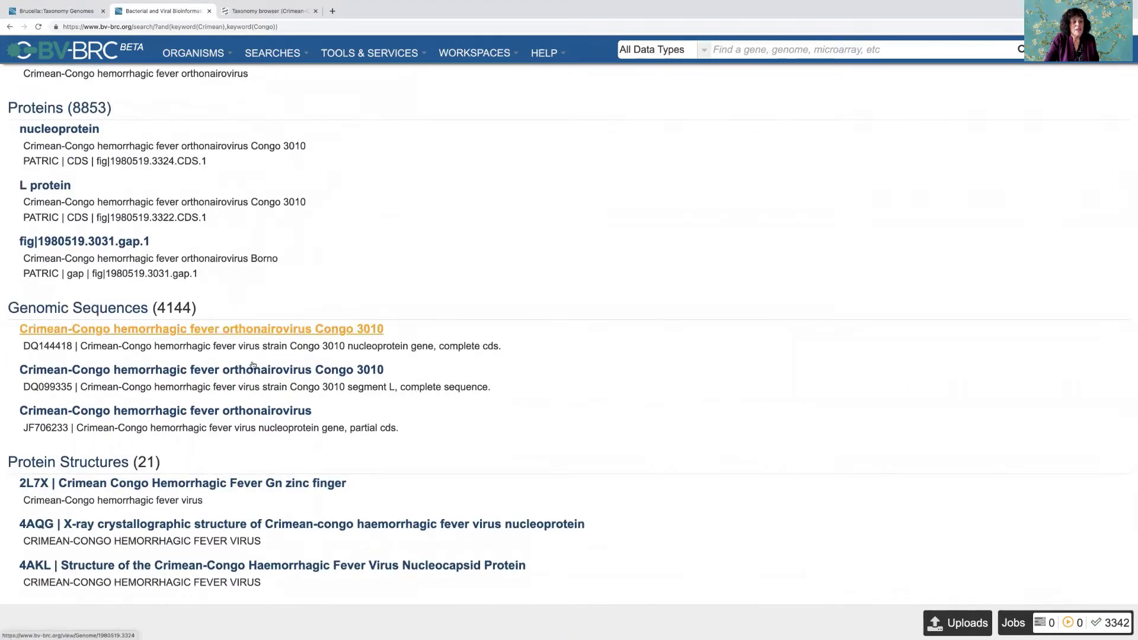
scroll(254, 355, "down", 2)
scroll(98, 308, "down", 1)
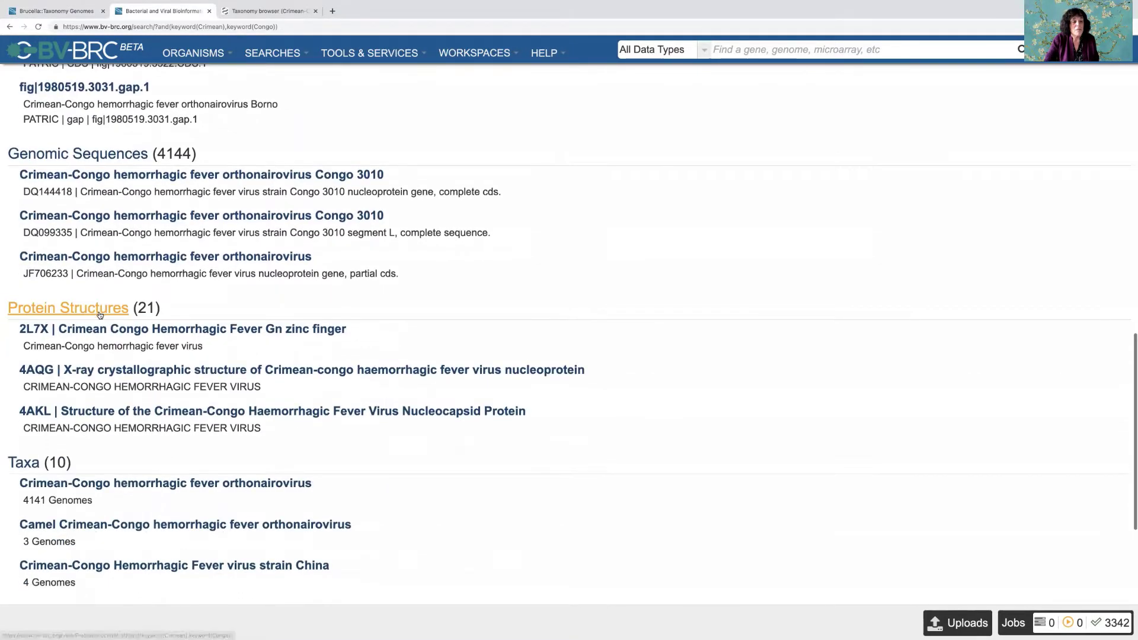
scroll(233, 358, "down", 2)
scroll(233, 358, "down", 1)
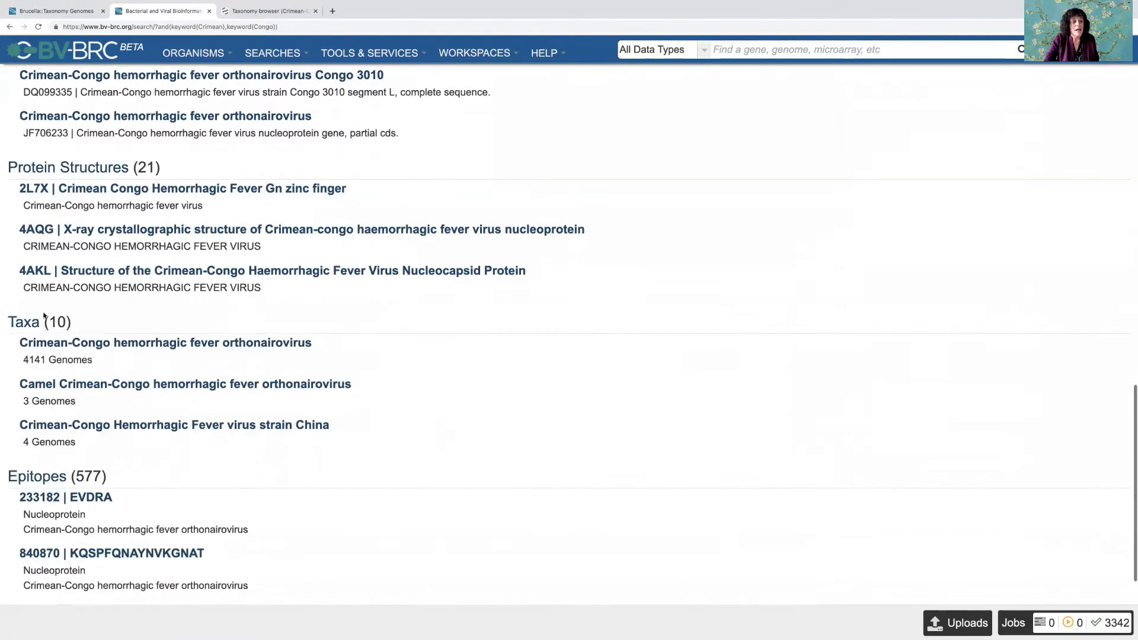
scroll(202, 369, "down", 1)
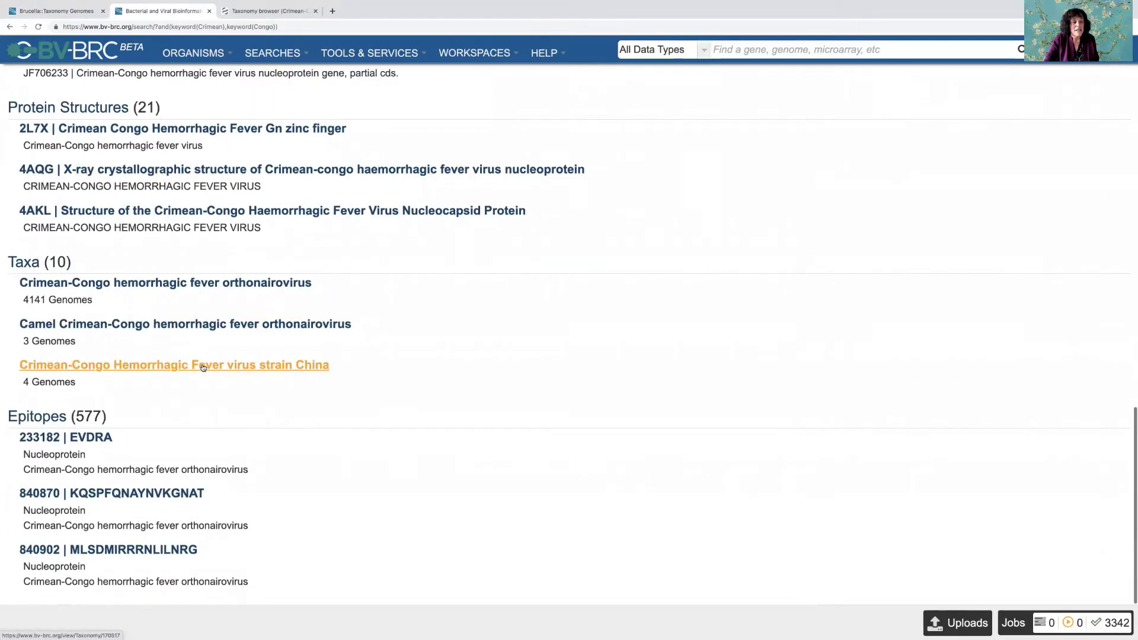
scroll(187, 370, "up", 2)
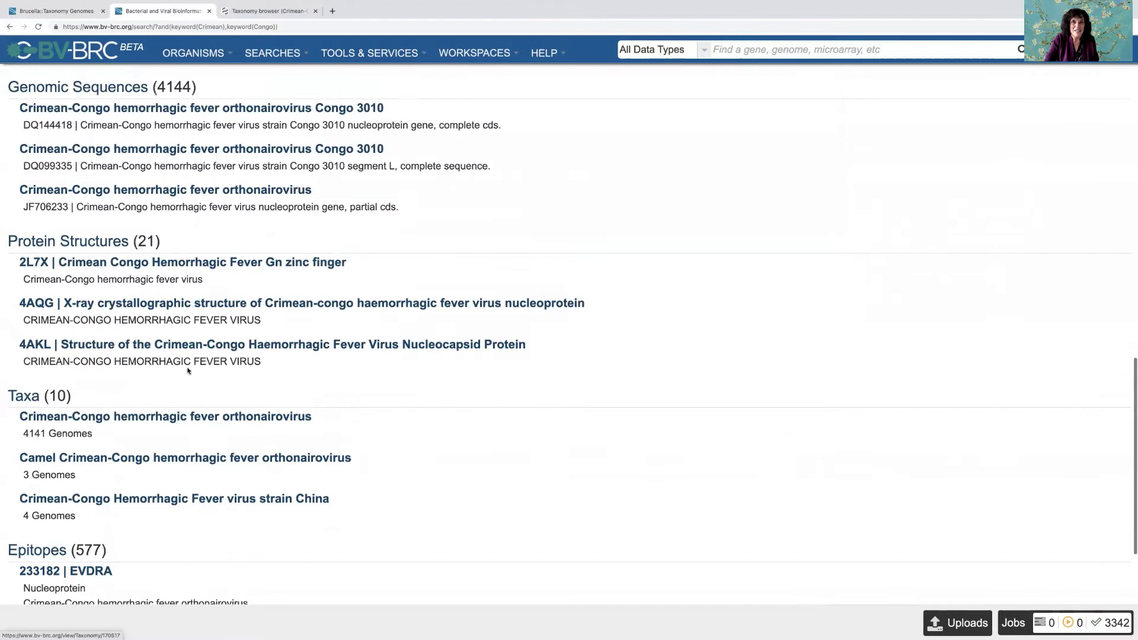
scroll(187, 371, "up", 2)
scroll(189, 370, "up", 4)
scroll(189, 370, "up", 7)
scroll(190, 368, "up", 1)
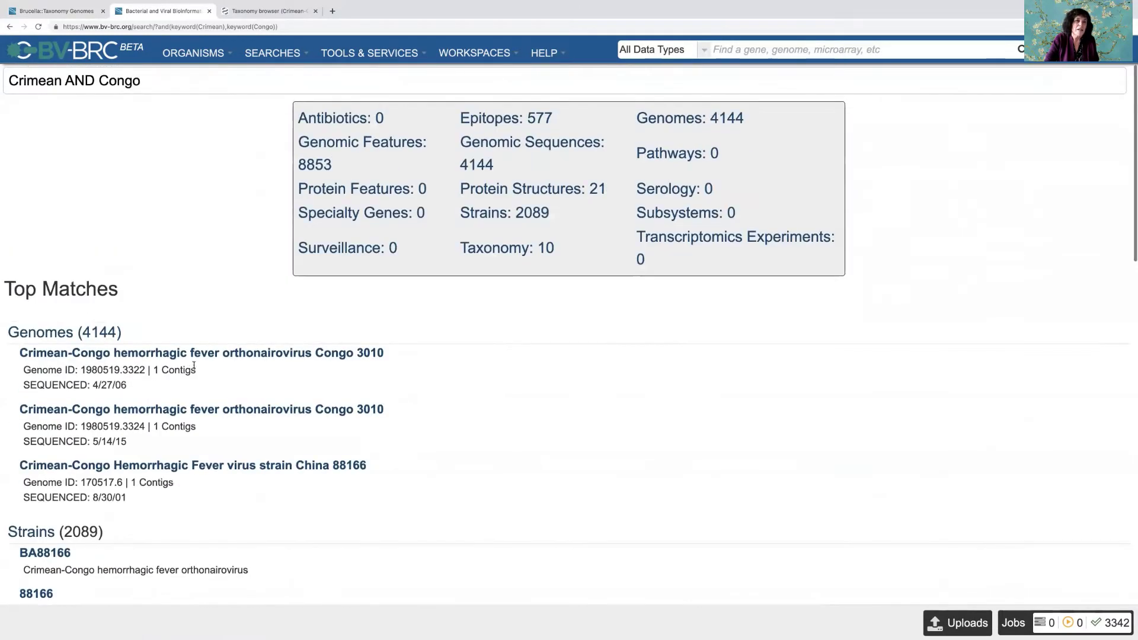
Step: Bring up the SEARCHES menu of specialized search types
left_click(292, 54)
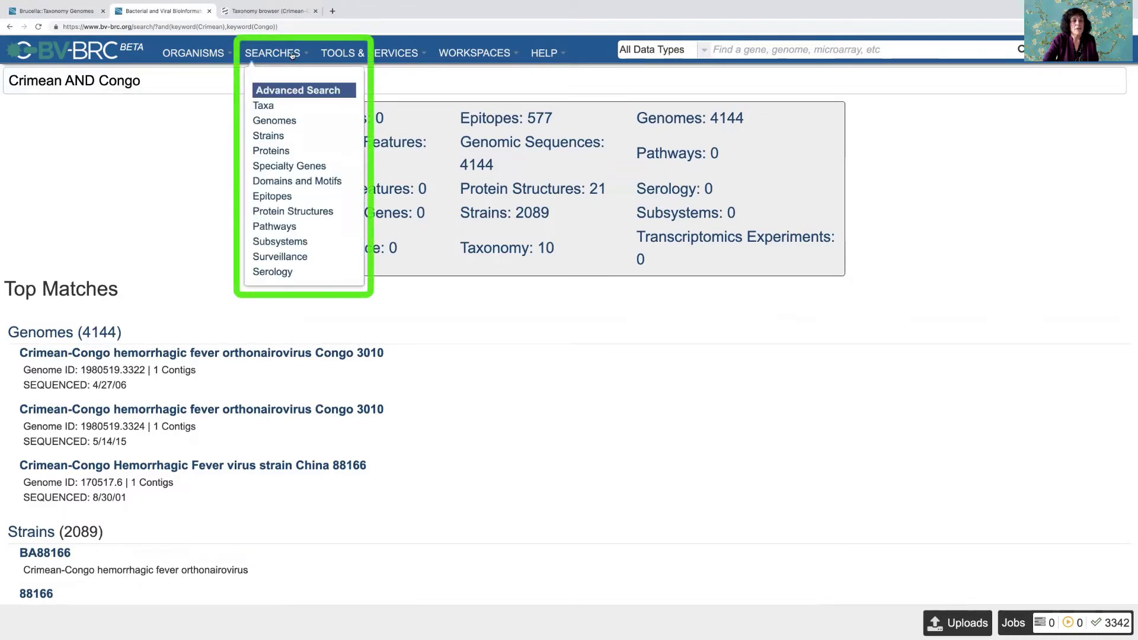
Step: Search genomes for keyword 1980519, view the 4142 results, then return to the home page
left_click(269, 122)
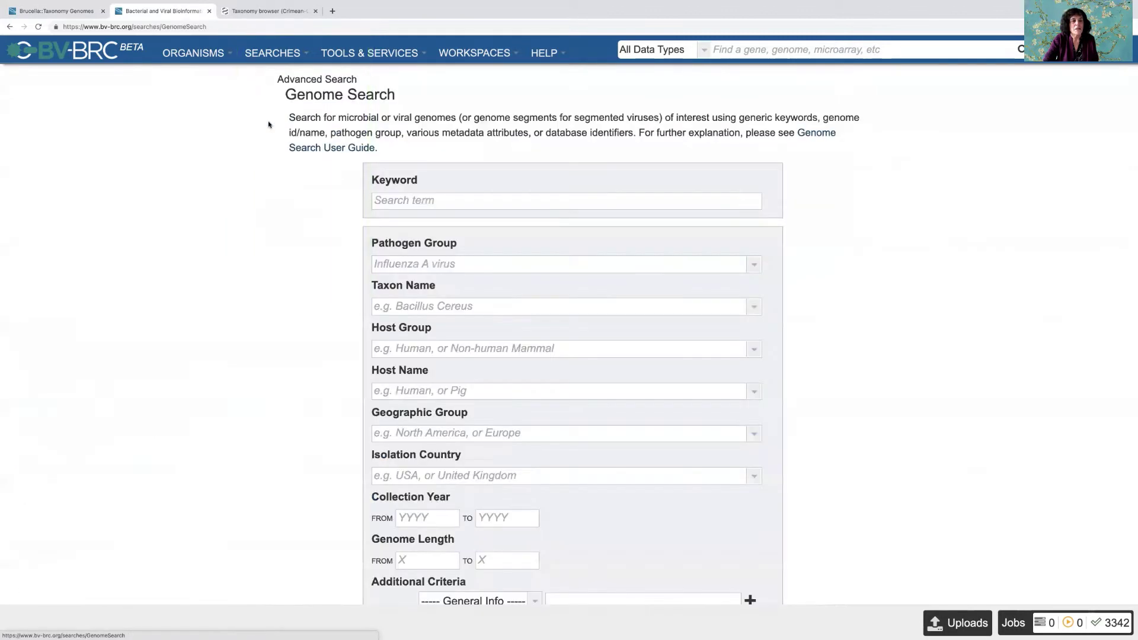
left_click(393, 201)
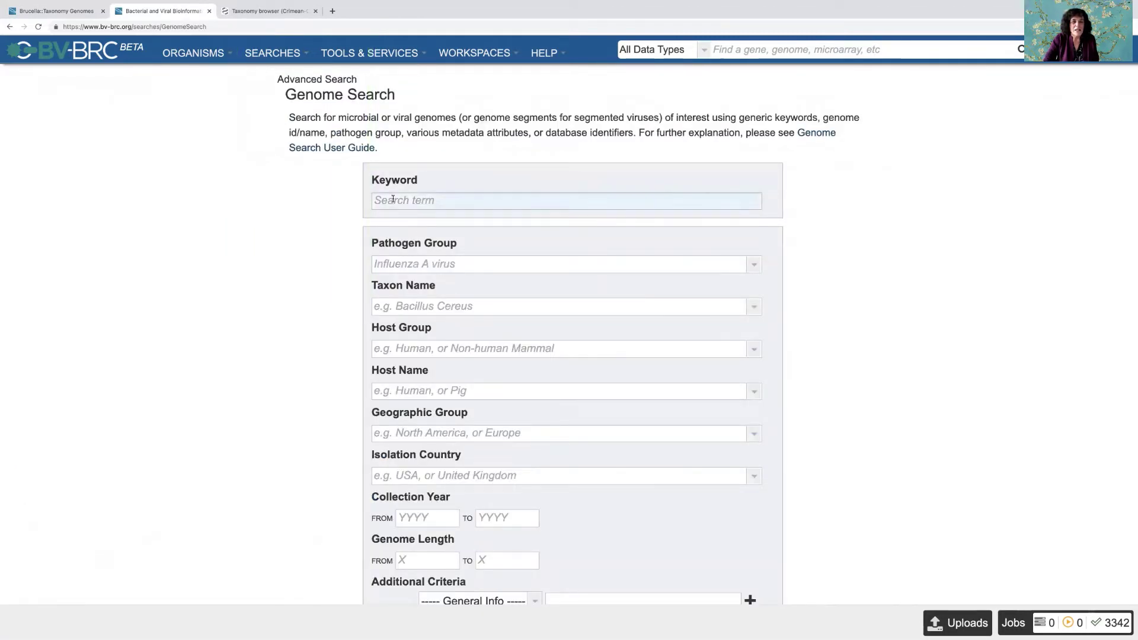
type("1980519")
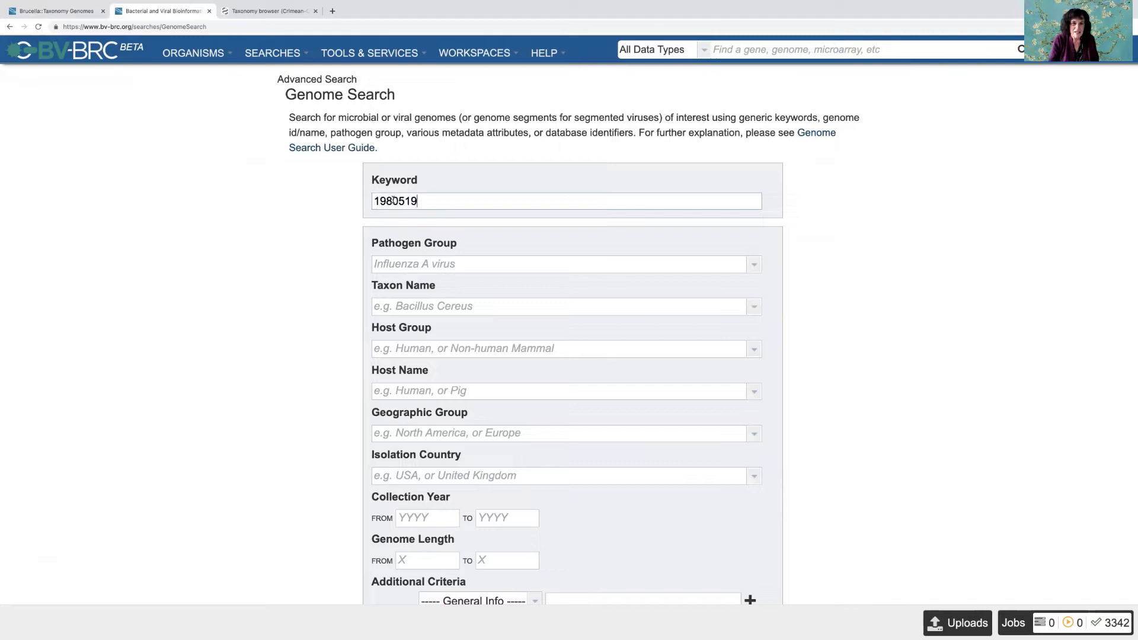
scroll(782, 293, "down", 2)
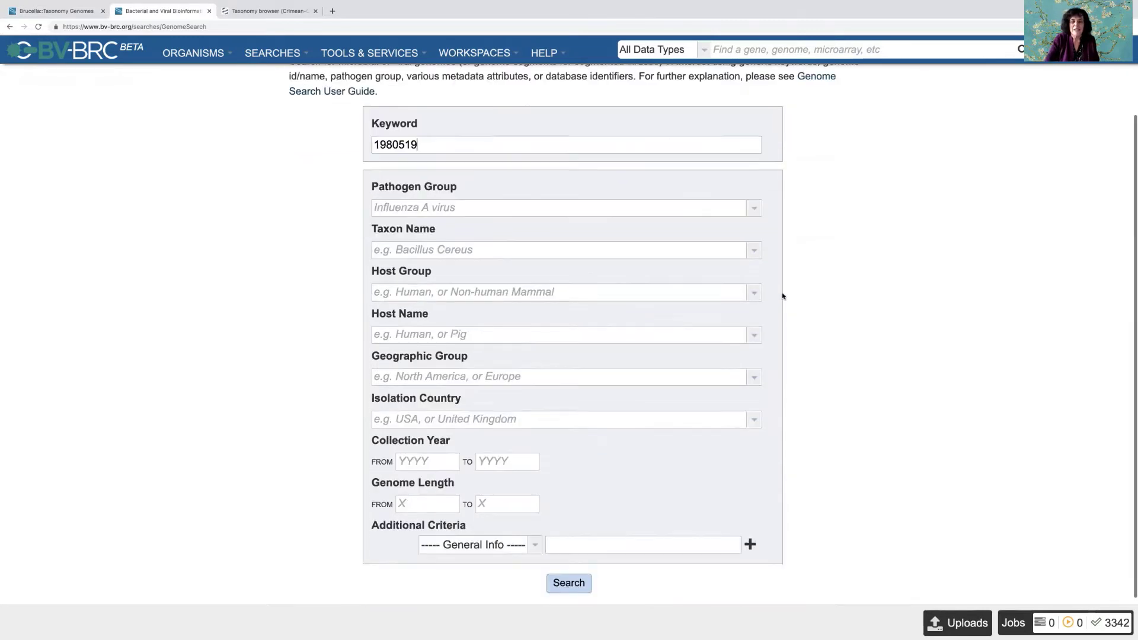
left_click(564, 584)
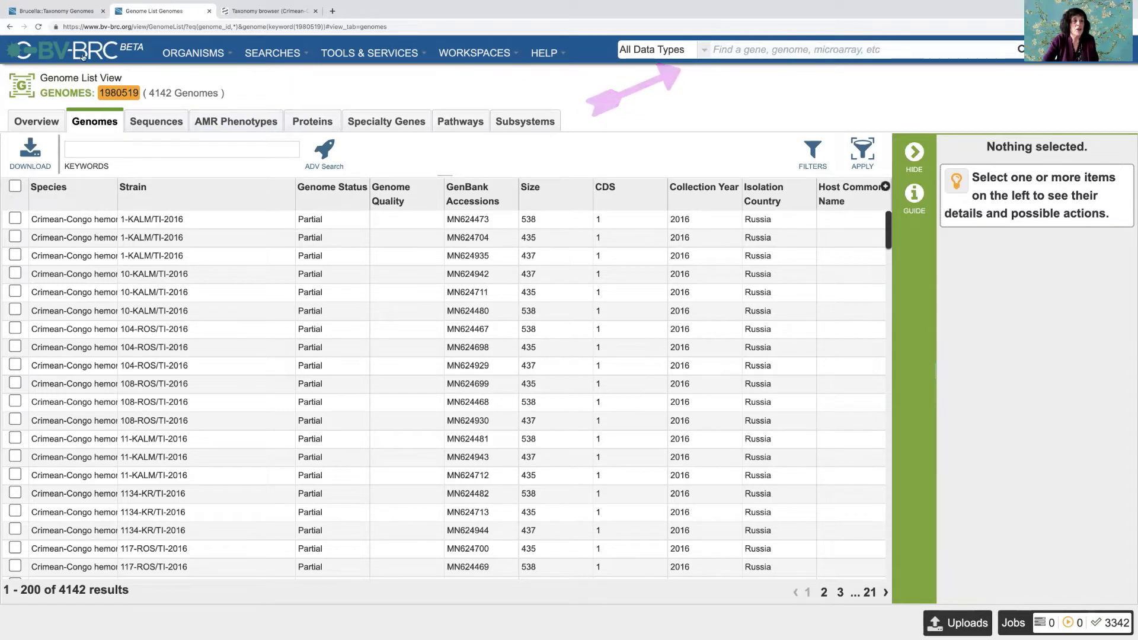
left_click(83, 52)
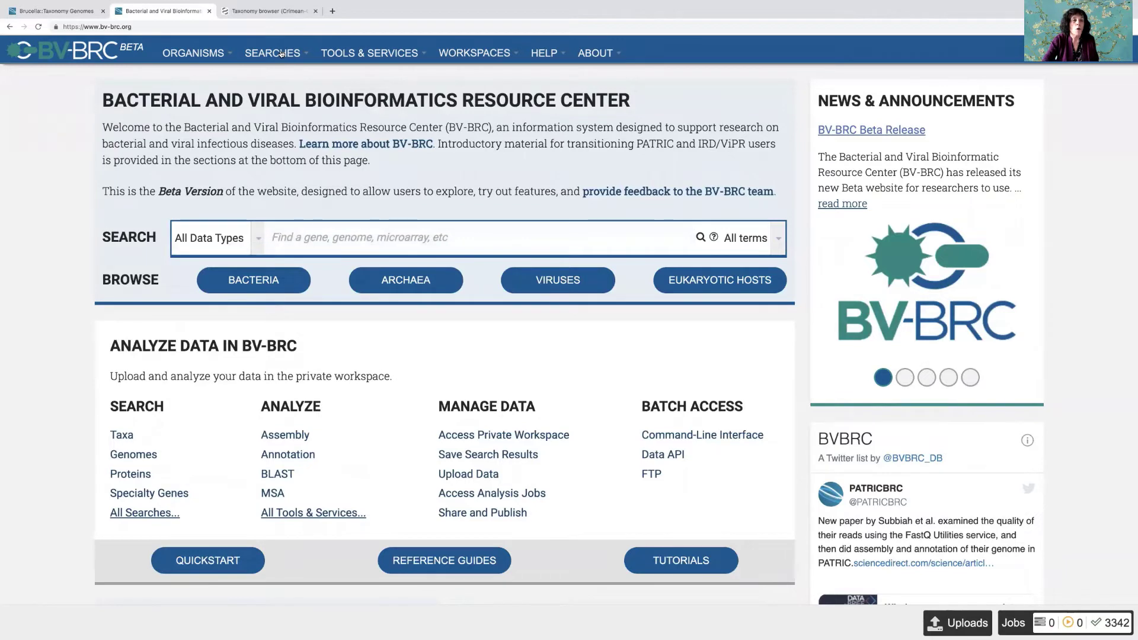
mouse_move(273, 52)
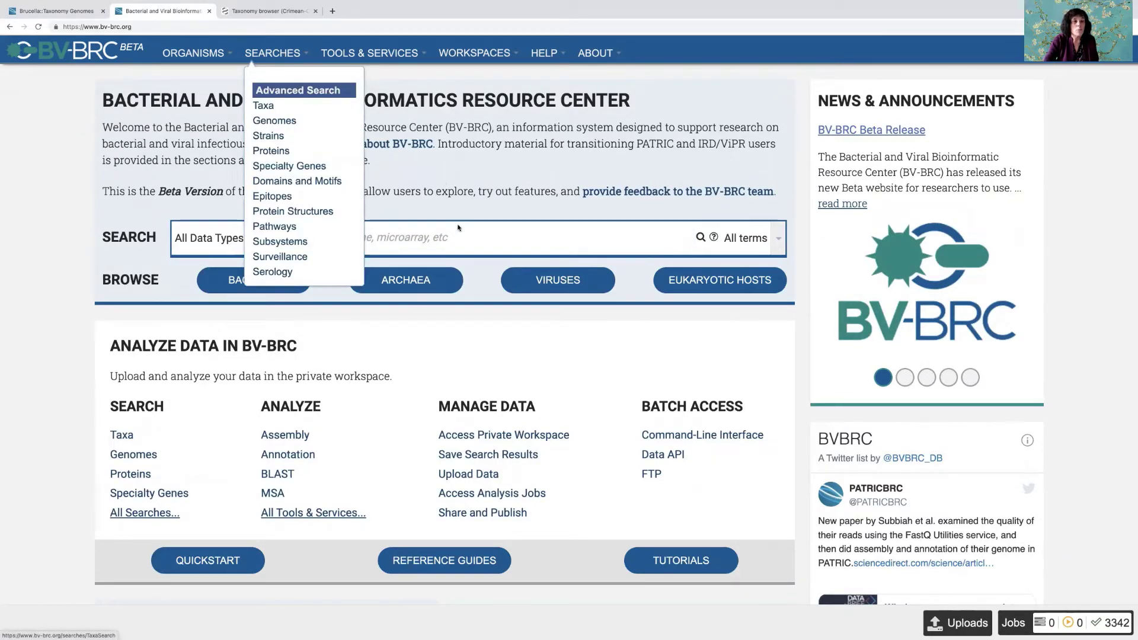
Step: Dismiss the searches list and focus the homepage search box for a site-wide keyword
left_click(442, 239)
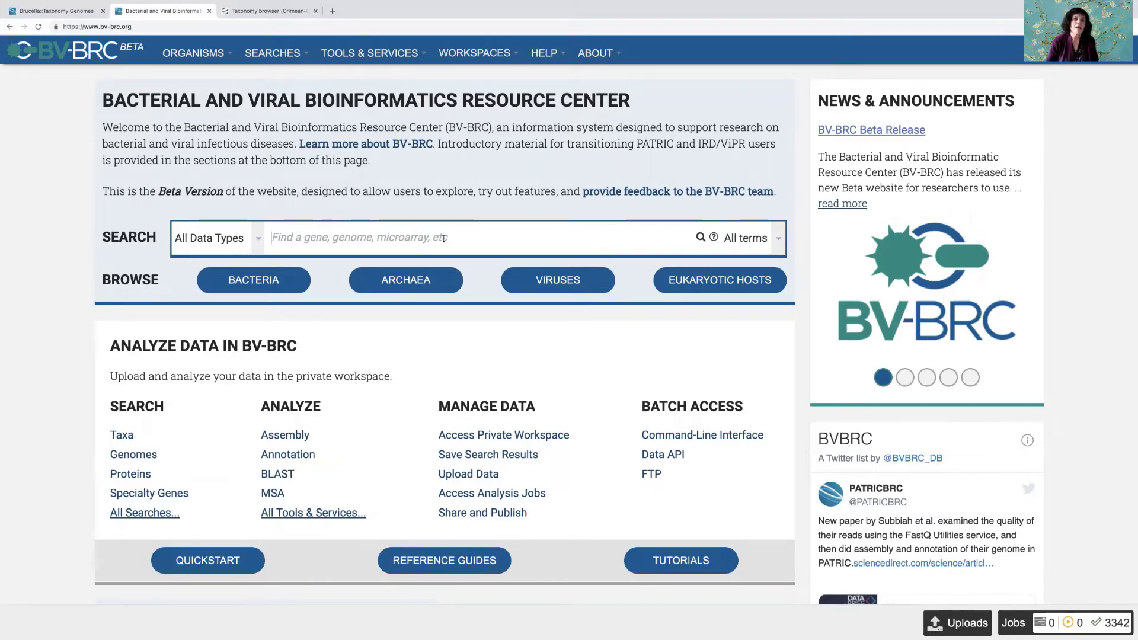
left_click(443, 238)
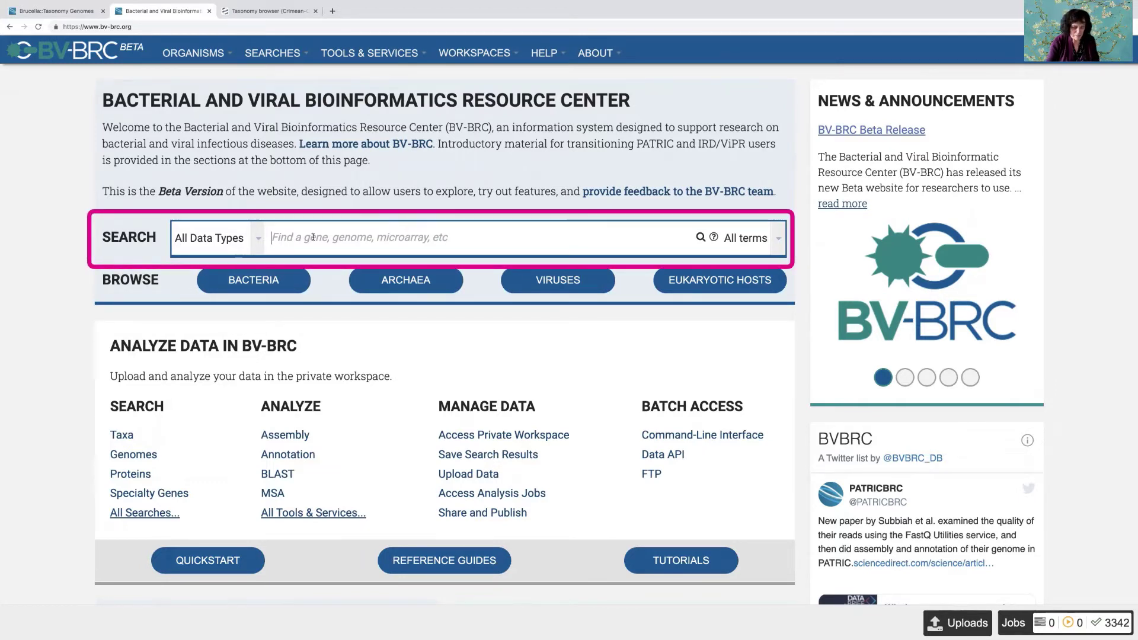
type("mammoth")
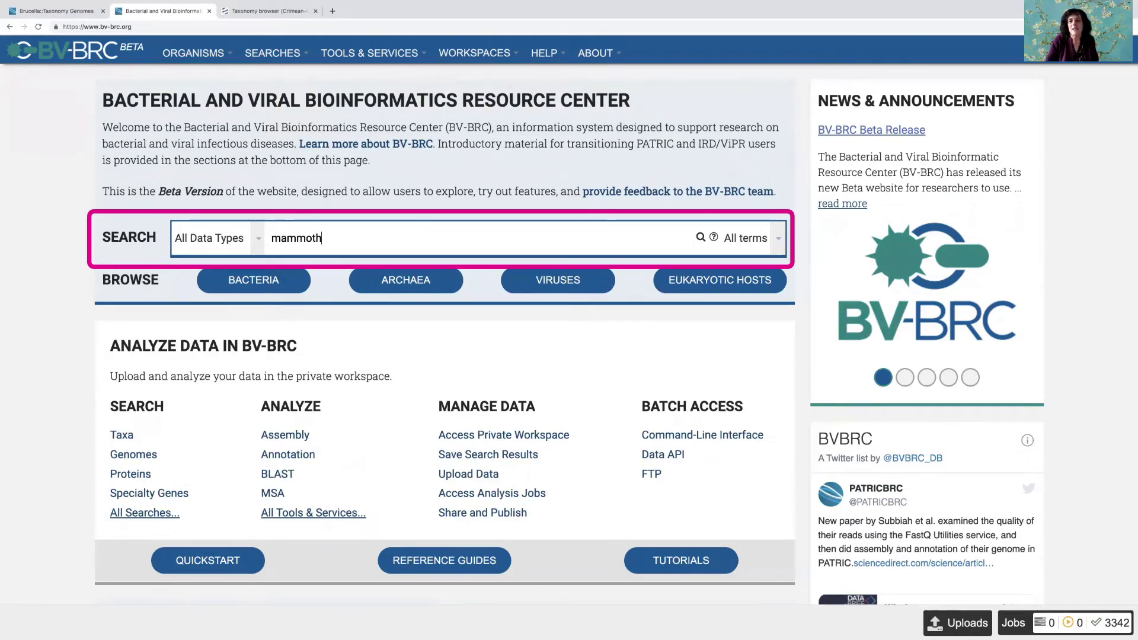
Step: Run the site-wide keyword search for mammoth, returning 9 genomes
left_click(699, 238)
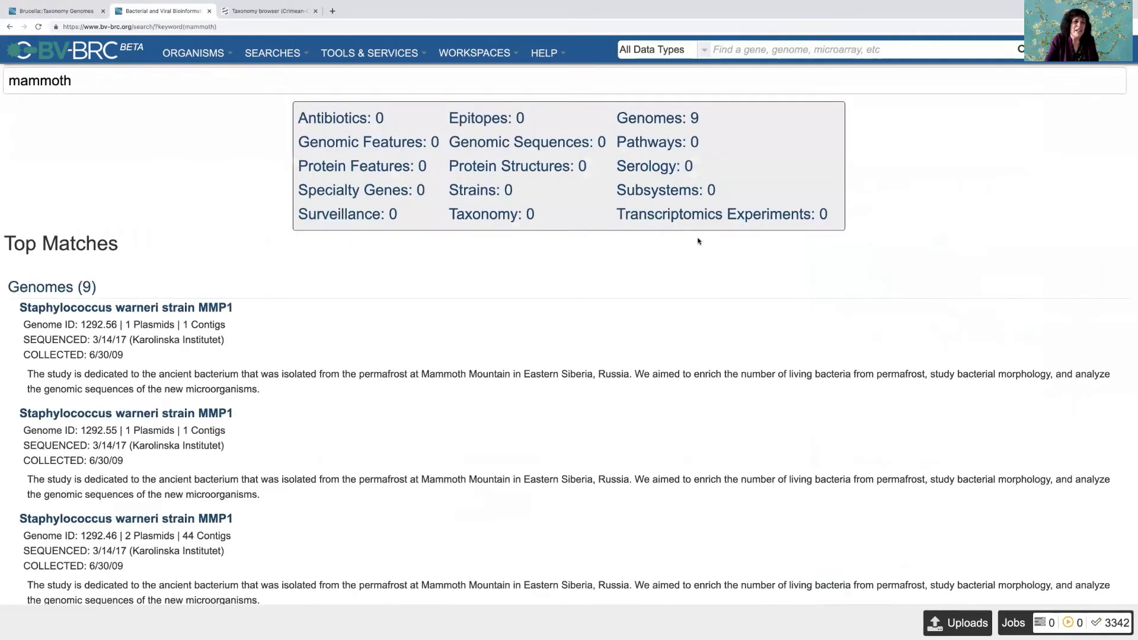
scroll(326, 315, "down", 1)
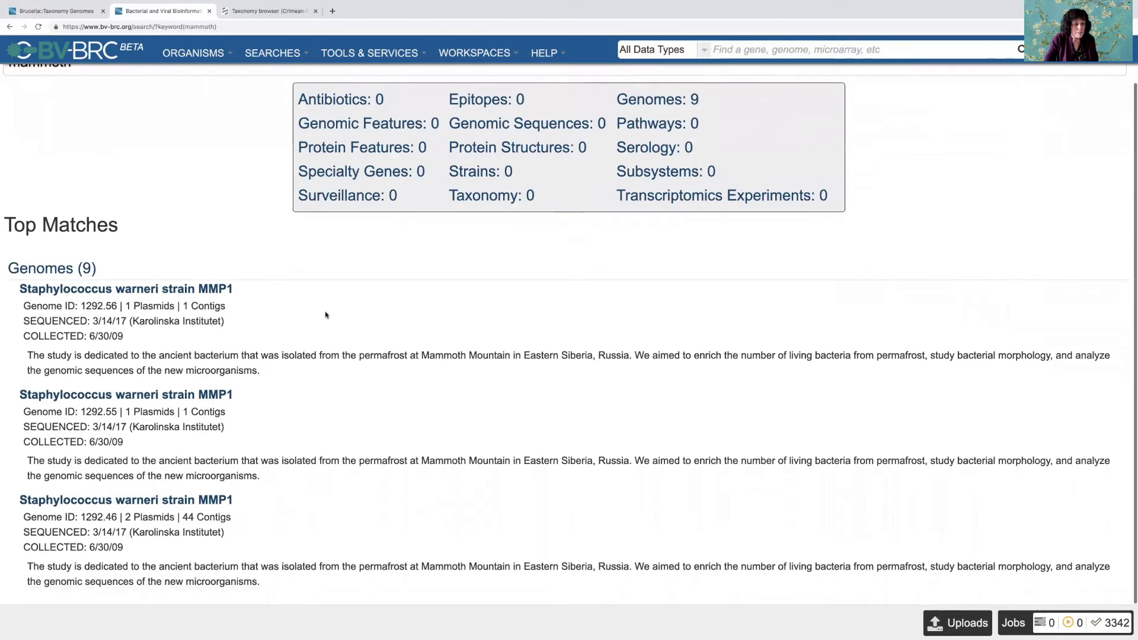
Step: Open the 9 mammoth genomes as a table and inspect the first Staphylococcus warneri MMP1 genome's details
left_click(54, 273)
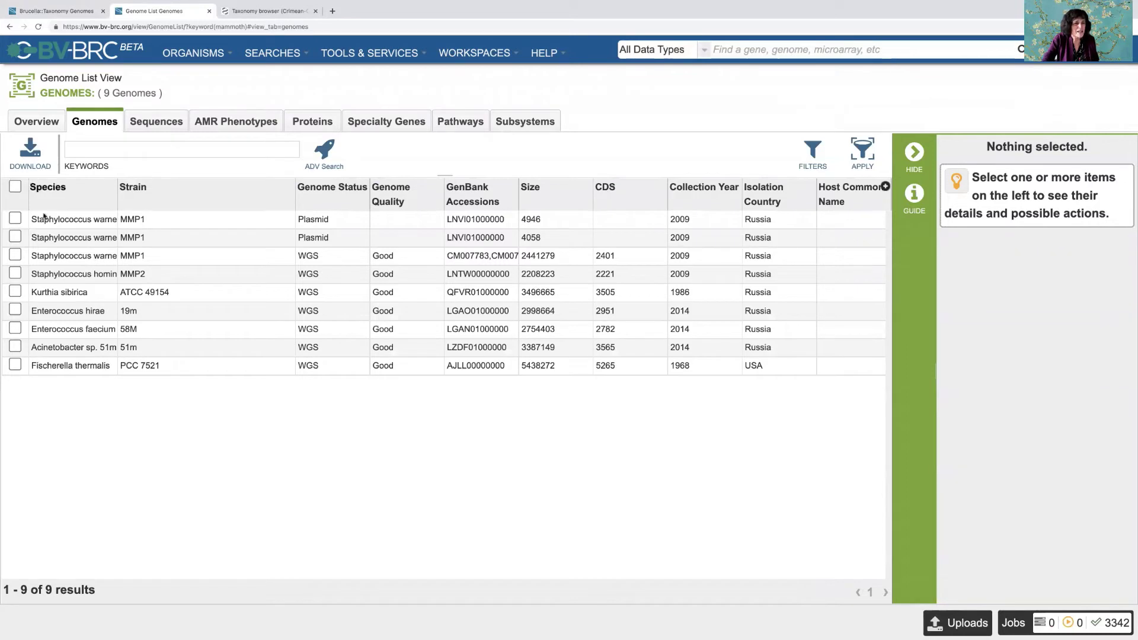
left_click(15, 219)
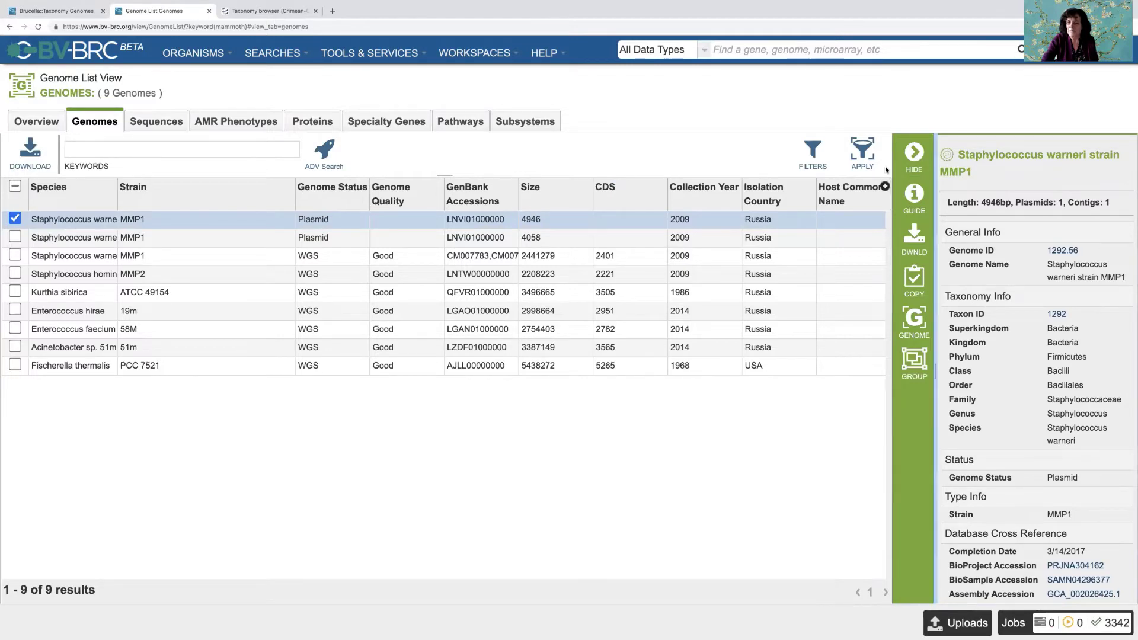
left_click_drag(936, 166, 817, 168)
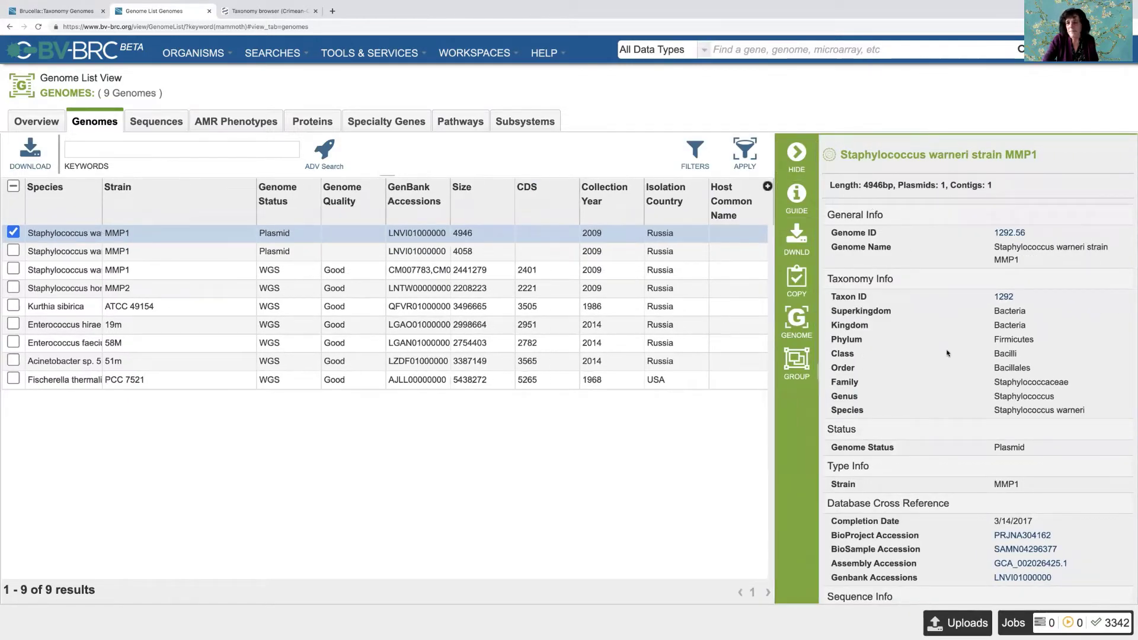
scroll(947, 353, "down", 2)
scroll(946, 354, "down", 1)
scroll(944, 353, "down", 1)
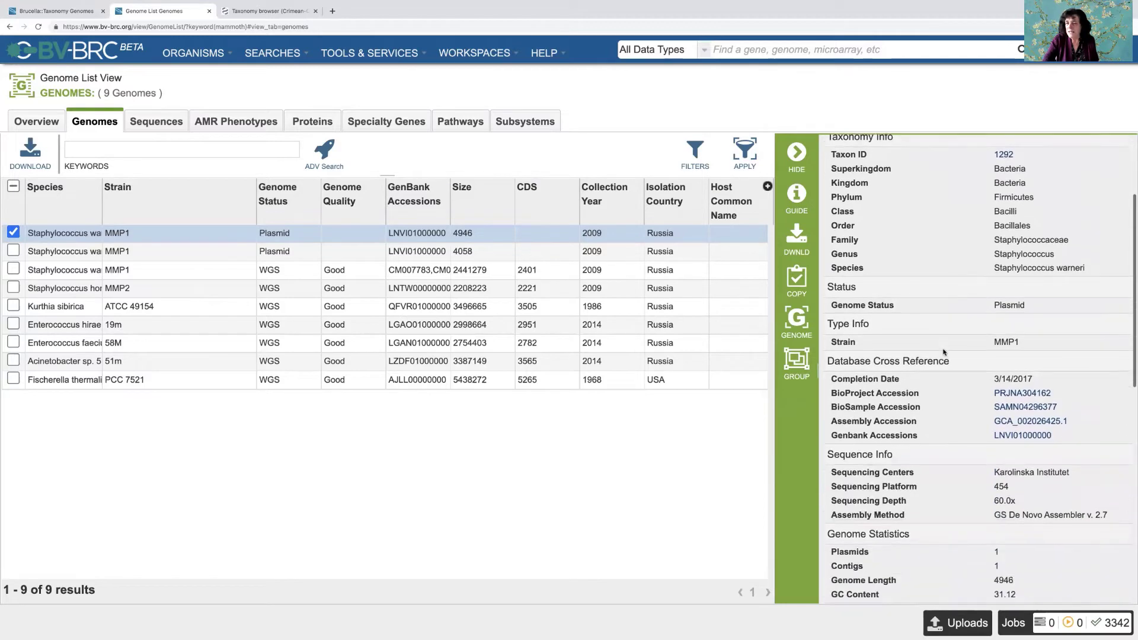
scroll(944, 353, "down", 1)
scroll(943, 353, "down", 2)
scroll(943, 353, "down", 1)
scroll(943, 354, "down", 1)
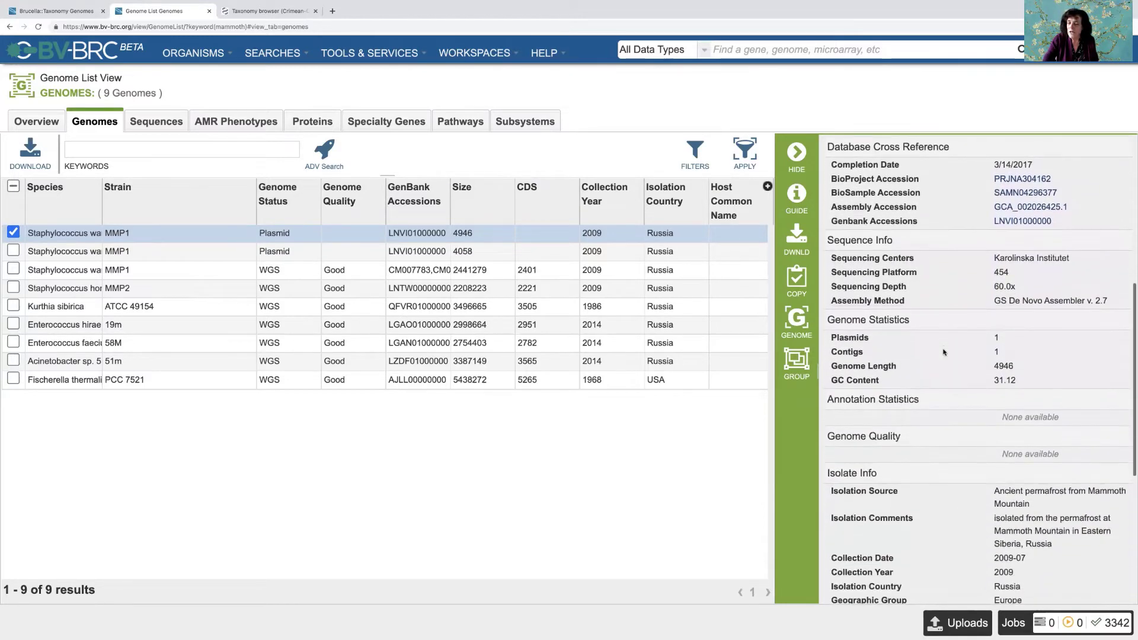
scroll(944, 352, "down", 2)
scroll(945, 352, "down", 2)
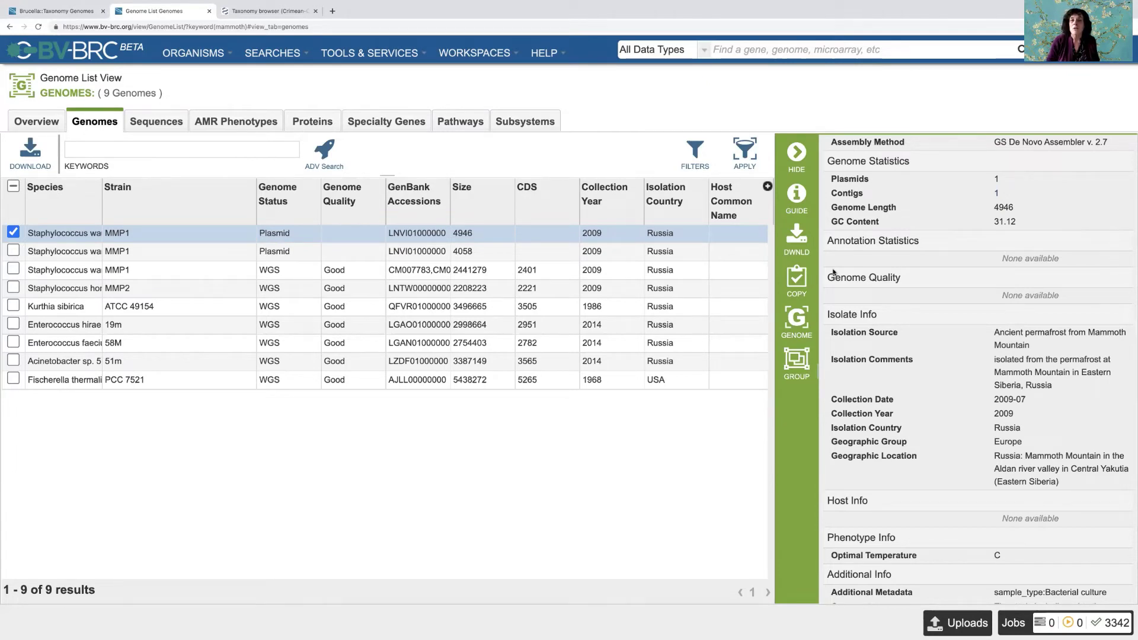
Step: Run a new site-wide keyword search for blood from the header search field
left_click(745, 51)
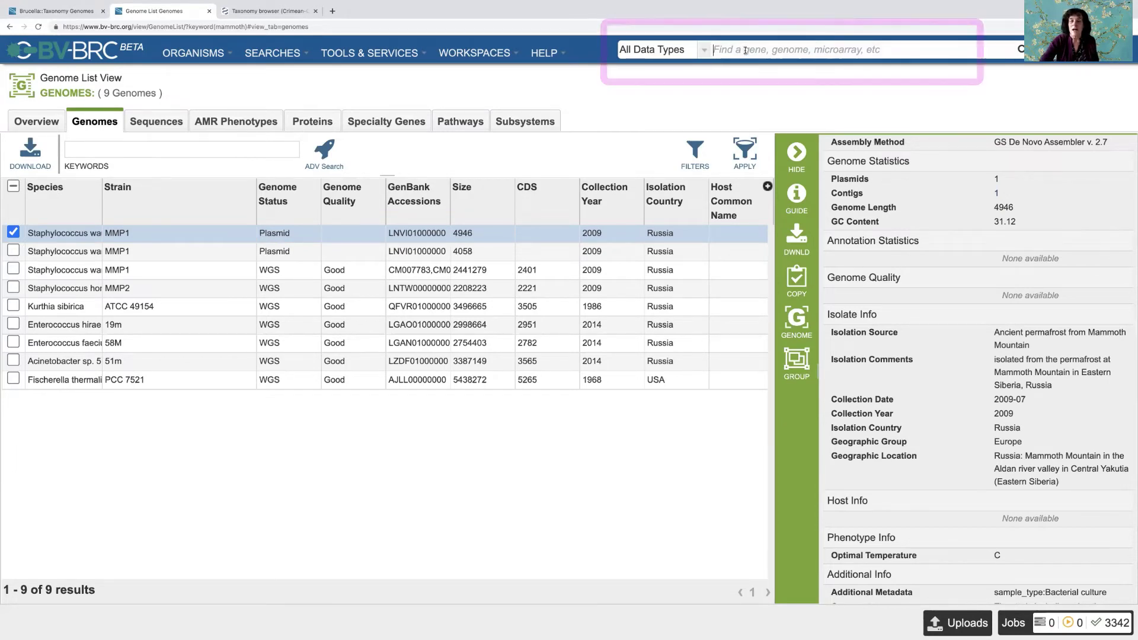
type("blood")
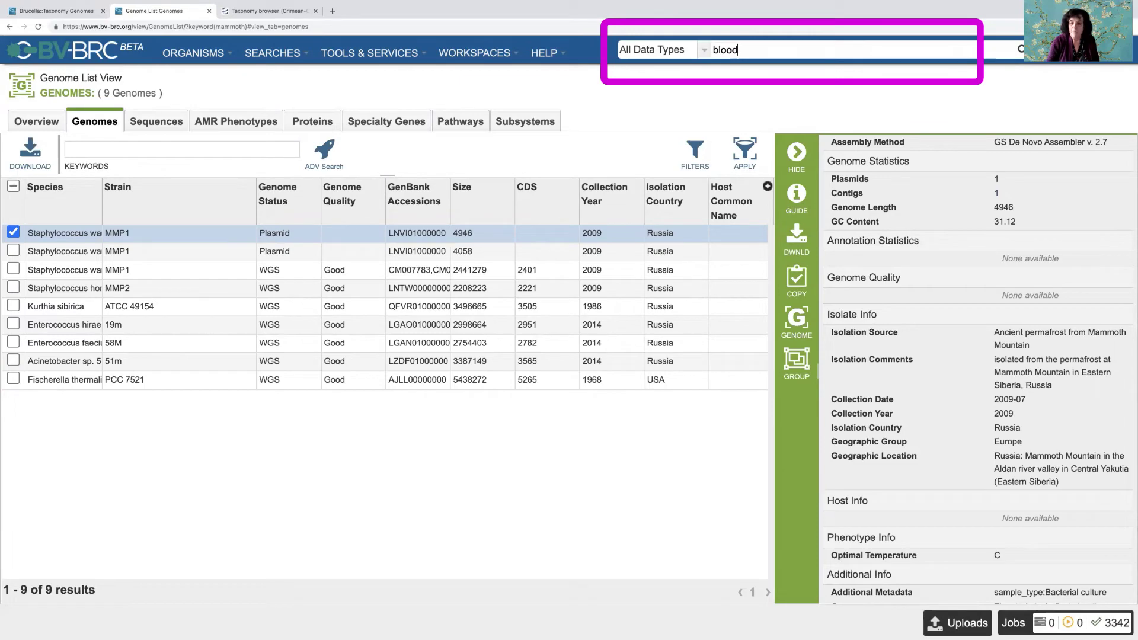
key("Return")
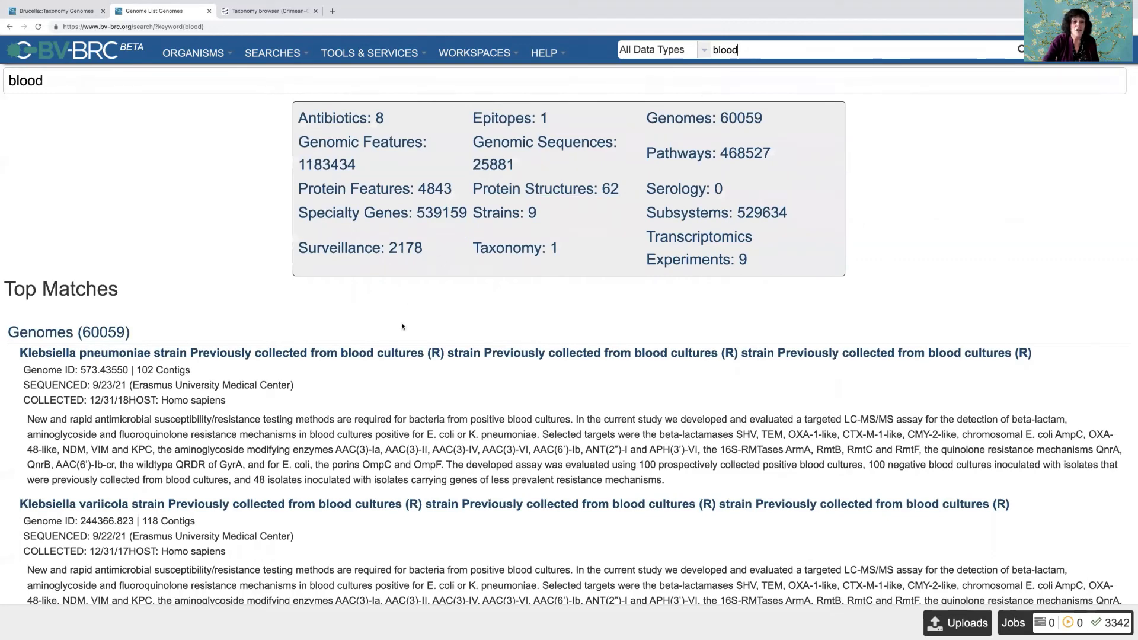
scroll(445, 267, "down", 1)
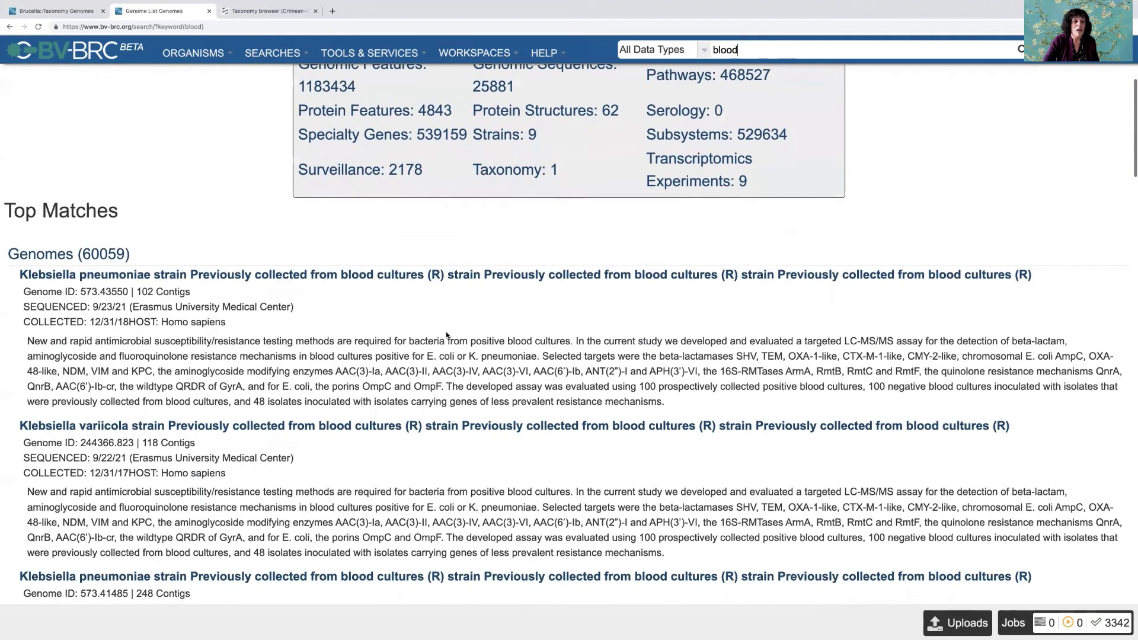
Step: Open the 60059 blood genomes as a table, review the first Klebsiella pneumoniae genome, then browse search types
left_click(49, 257)
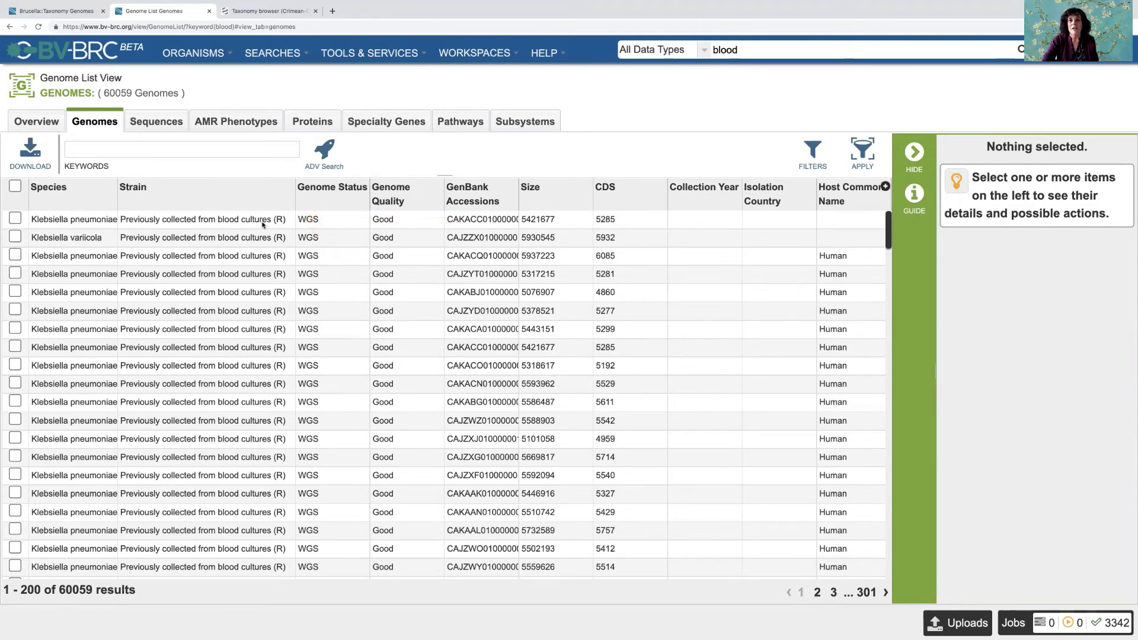
left_click(15, 219)
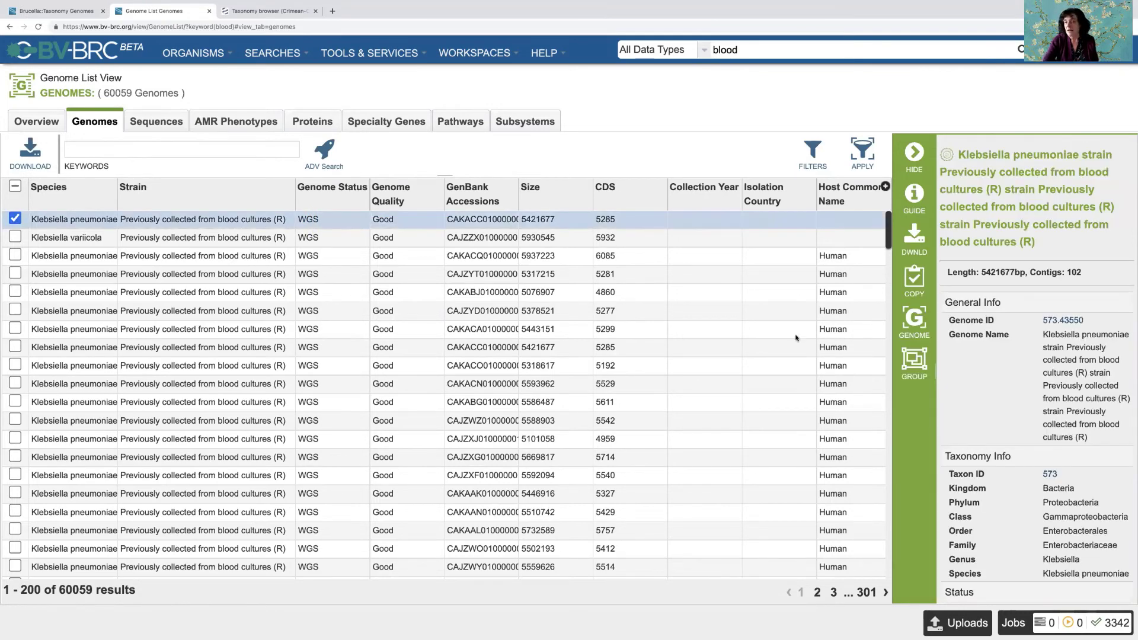
scroll(1096, 354, "down", 2)
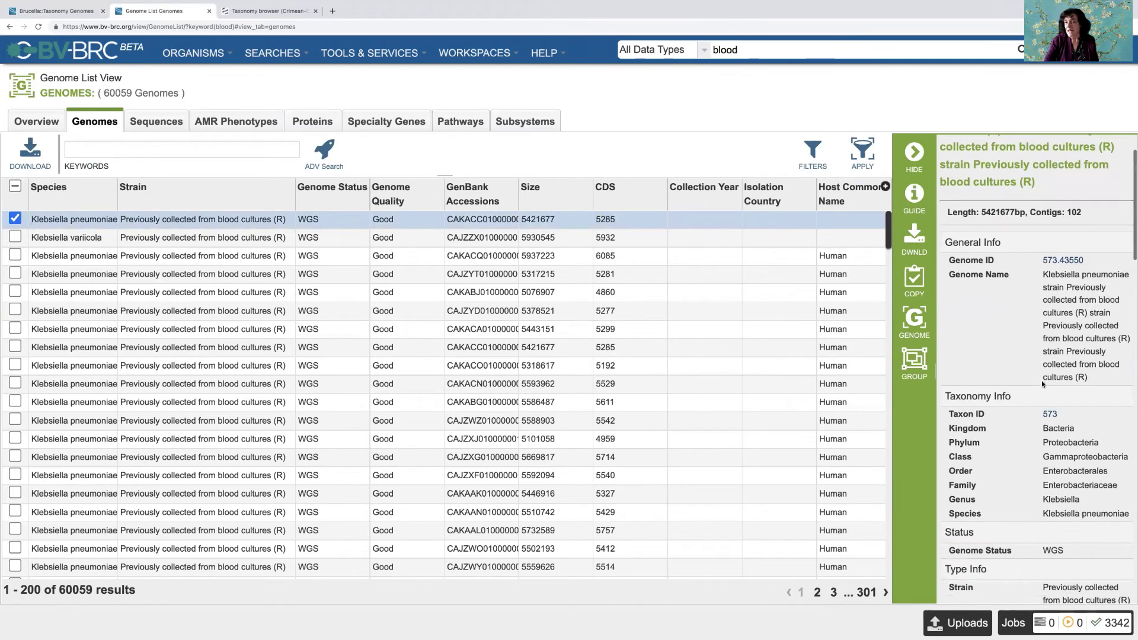
scroll(1007, 339, "up", 2)
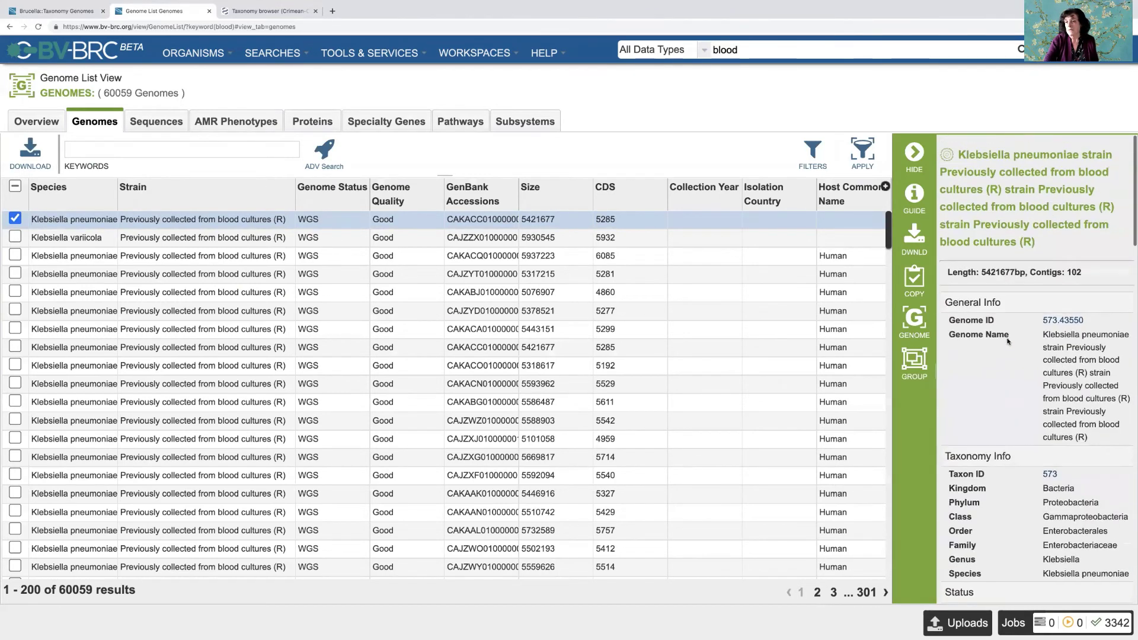
scroll(1008, 341, "down", 2)
scroll(1008, 340, "down", 1)
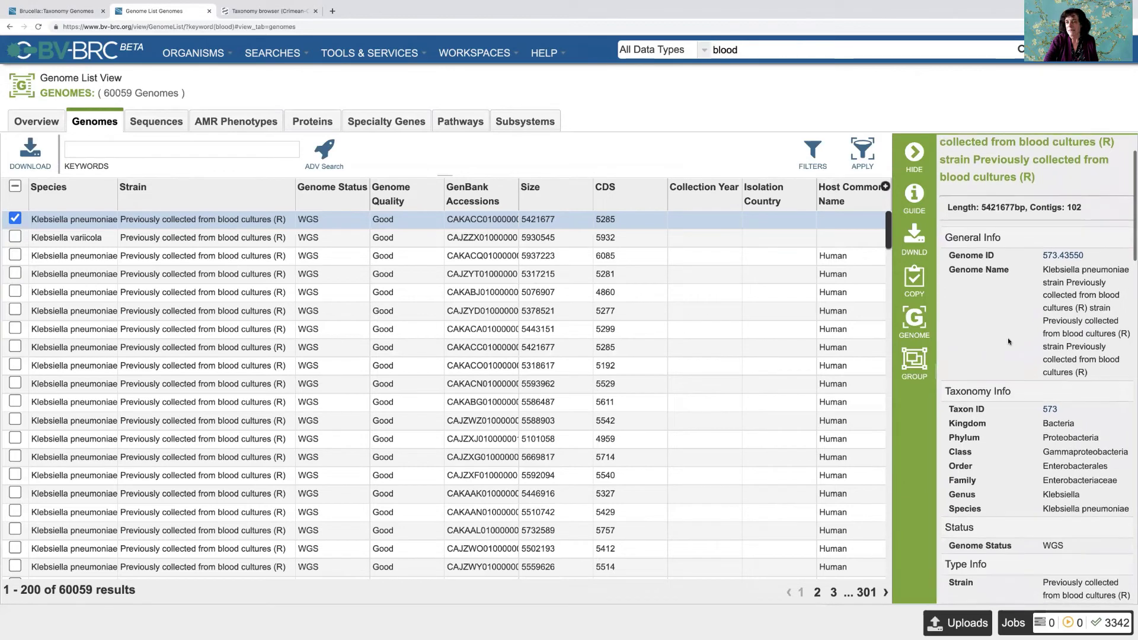
scroll(1009, 340, "down", 1)
scroll(1009, 338, "down", 2)
scroll(1010, 339, "down", 1)
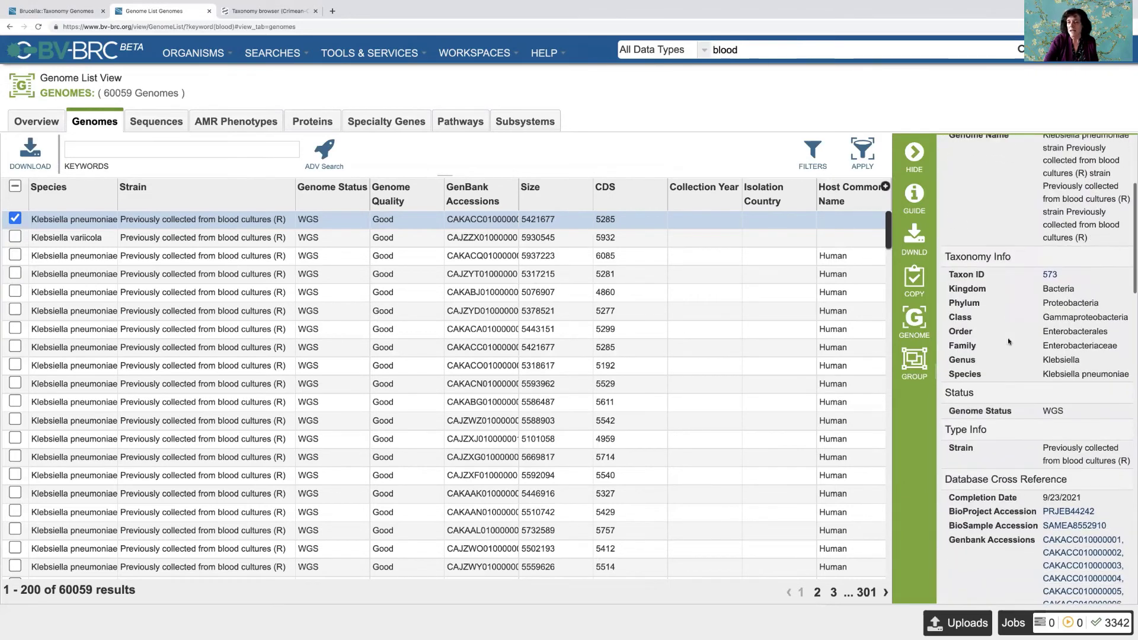
scroll(1007, 340, "down", 2)
scroll(1008, 339, "up", 2)
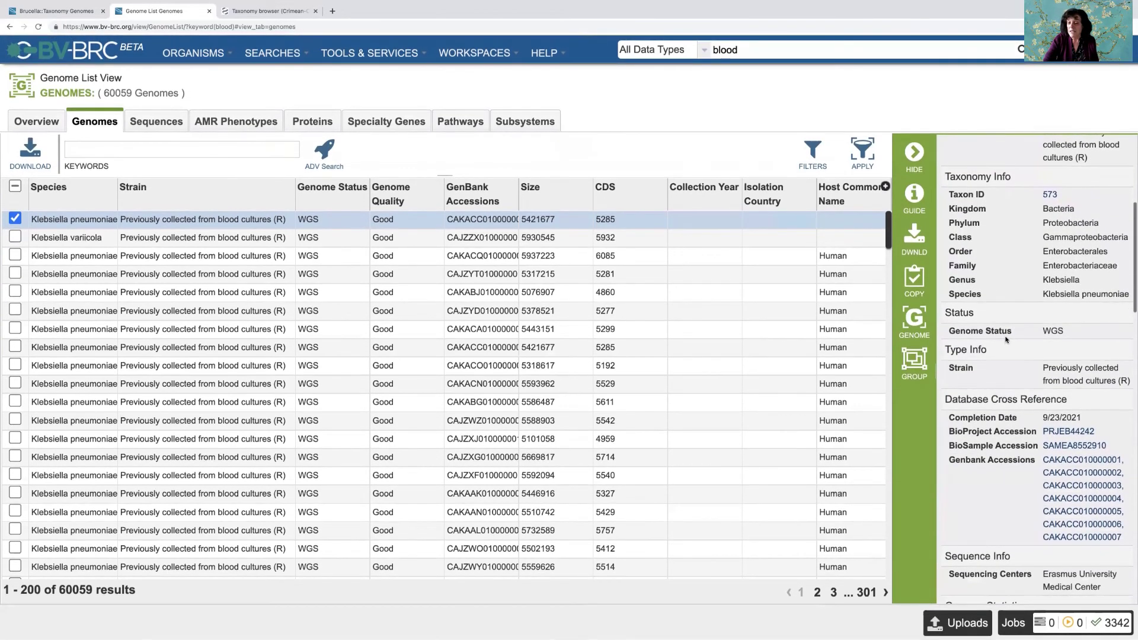
scroll(1006, 339, "up", 6)
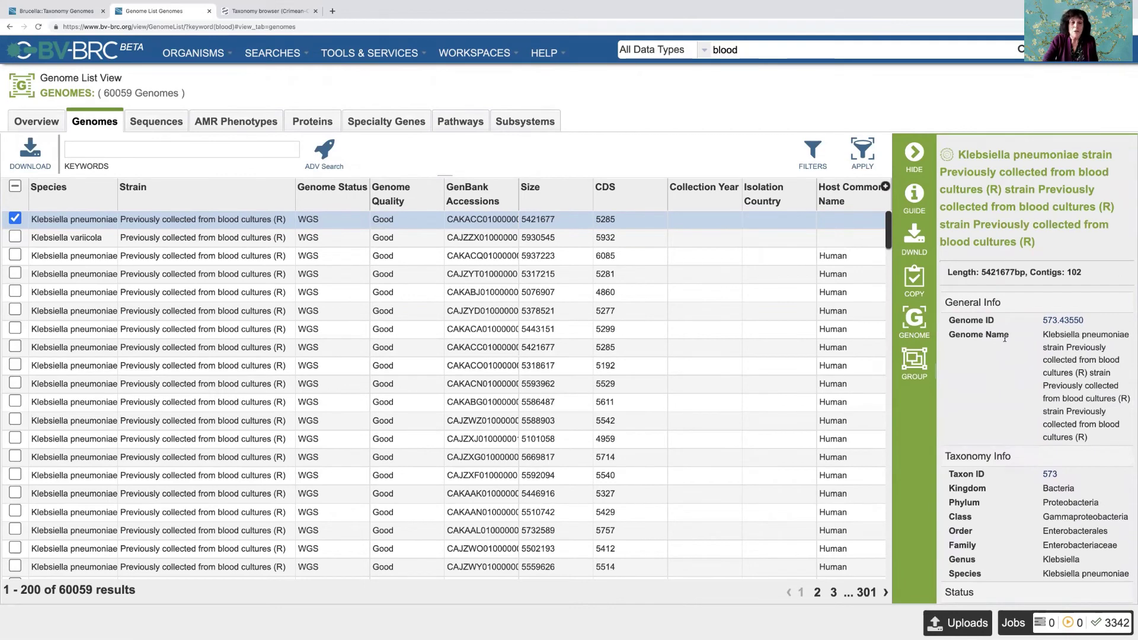
left_click(287, 57)
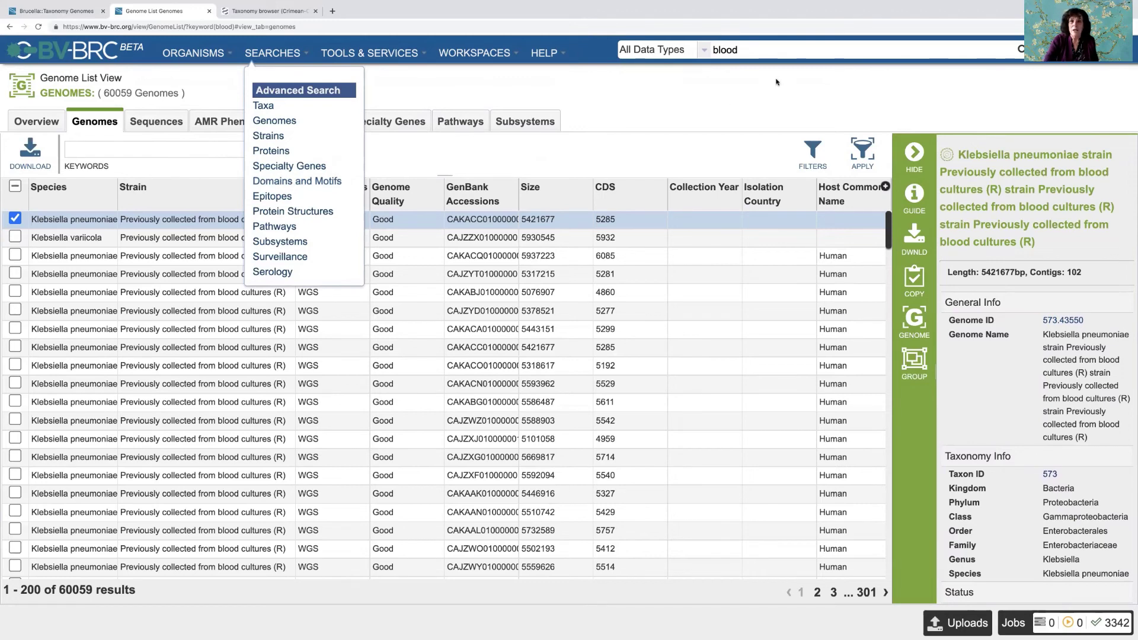
Step: Launch the Provide Feedback form from the HELP menu over the blood genome list
double_click(771, 55)
left_click(770, 56)
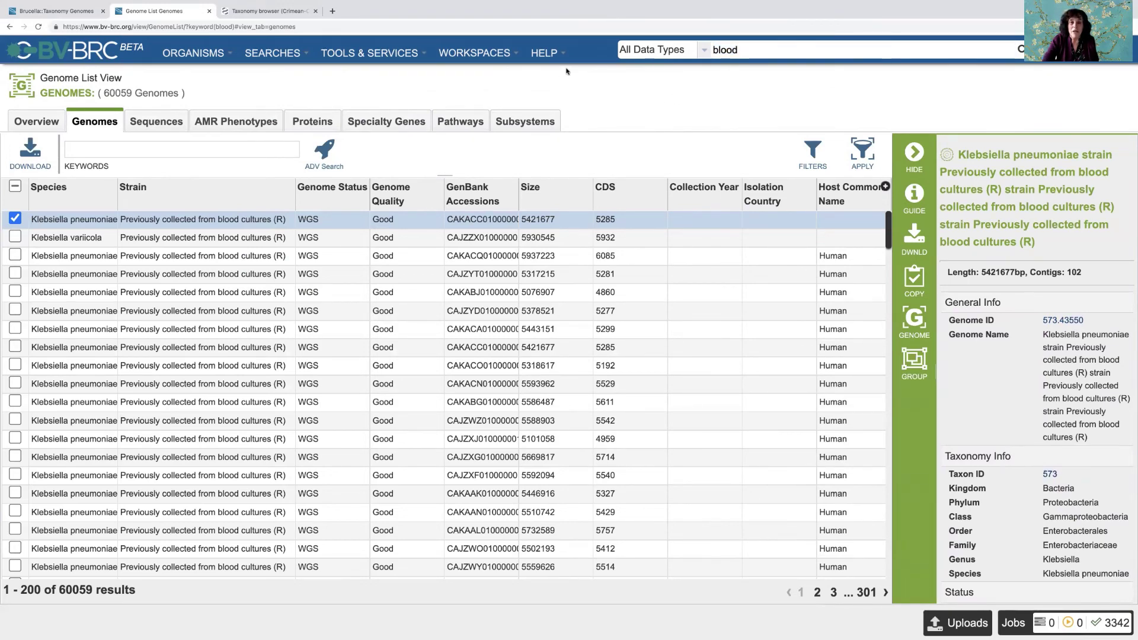
left_click(546, 54)
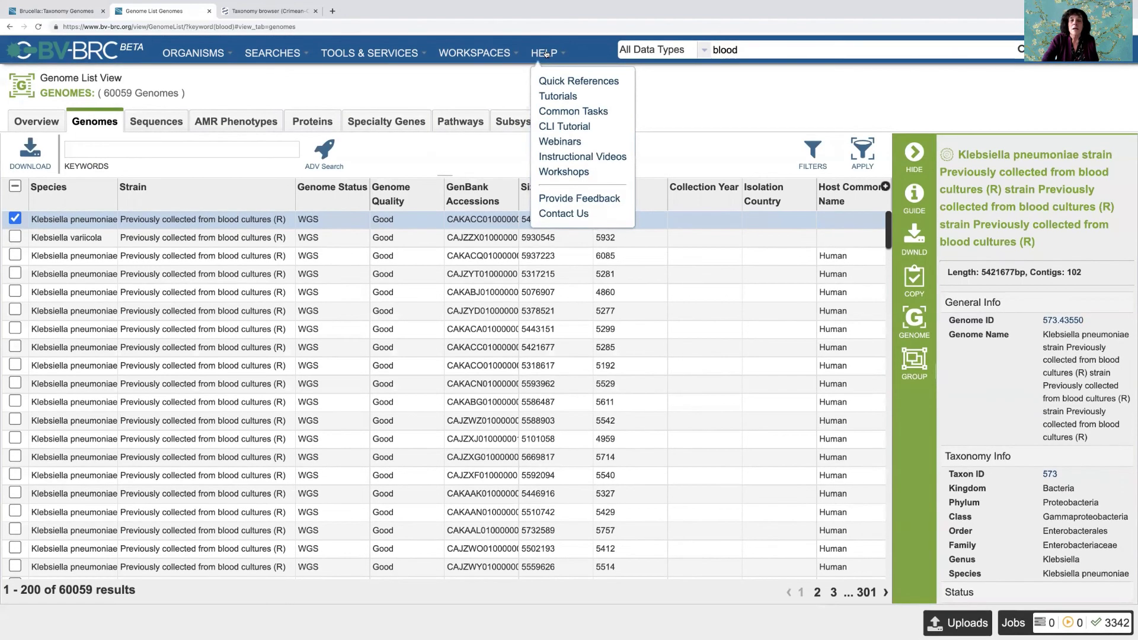
left_click(587, 199)
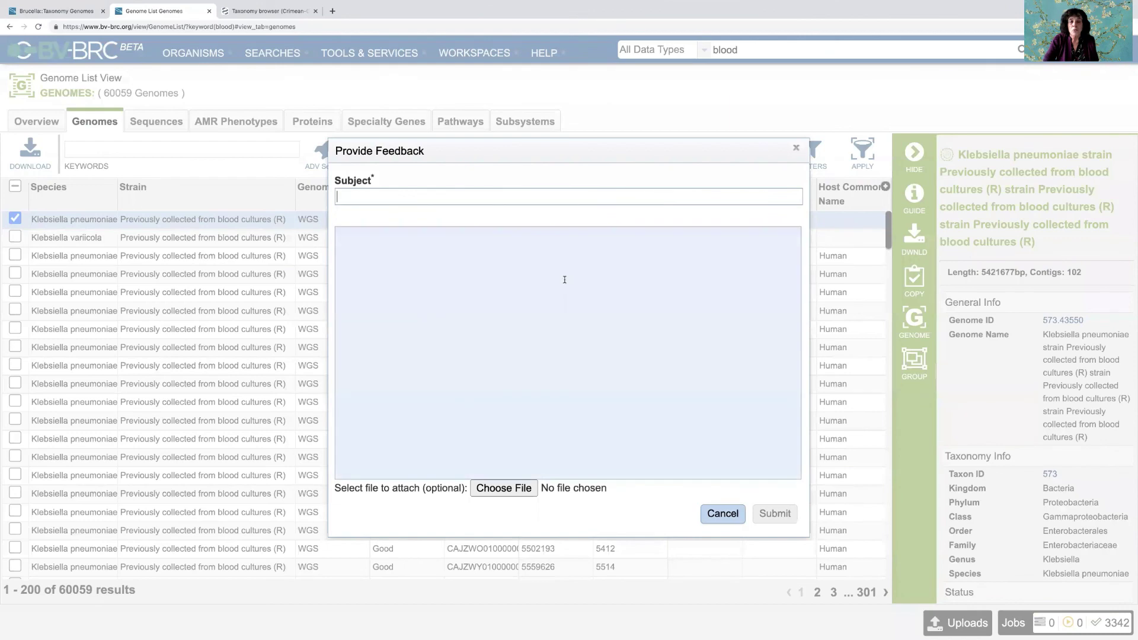